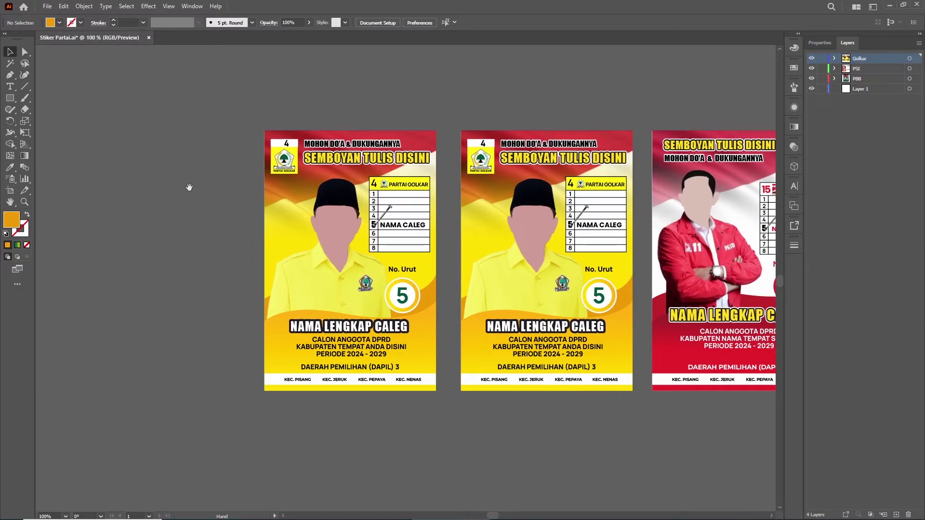
Place Gambar.png from the Downloads folder beside the leftmost sticker, embed it and scale it down.
key("Tab")
key("Tab")
left_click_drag(118, 130, 179, 227)
key("alt+Tab")
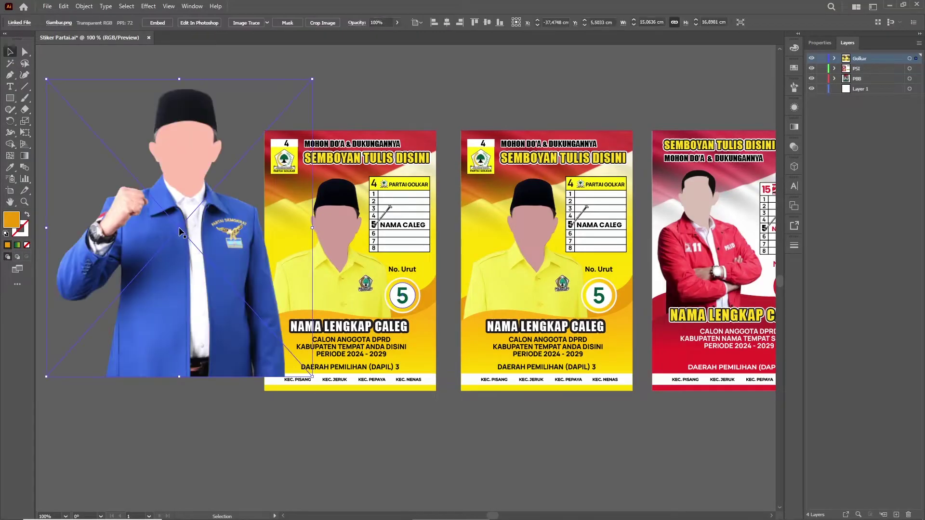
left_click(157, 23)
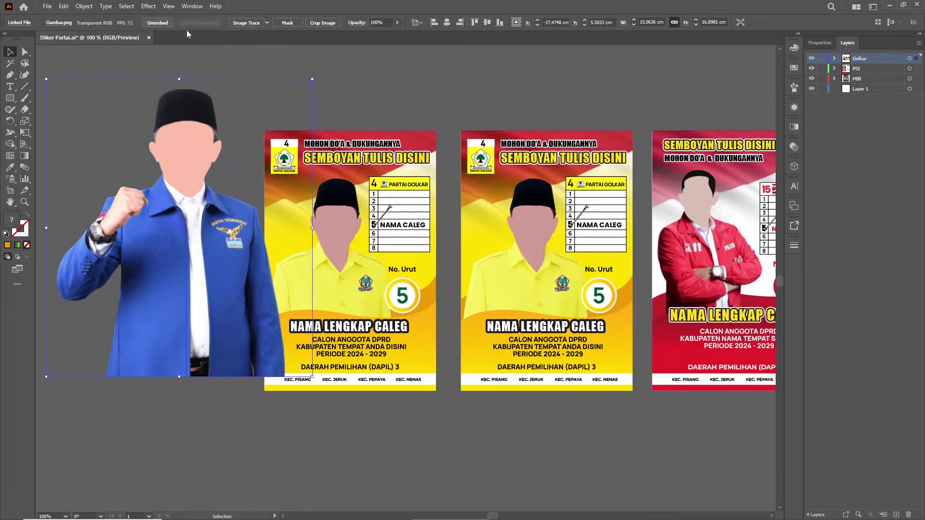
left_click_drag(313, 80, 252, 146)
Delete the photo of the man in the yellow shirt from the leftmost sticker.
scroll(213, 114, "left", 2)
left_click(354, 239)
key("Delete")
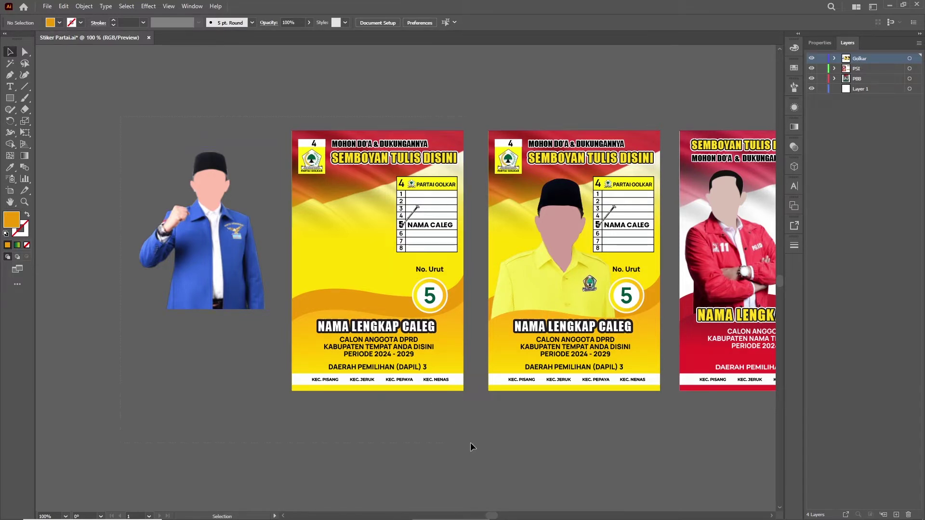
Move the leftmost sticker and the blue-jacket photo onto a new layer named Demokrat.
key("ctrl+a")
key("Delete")
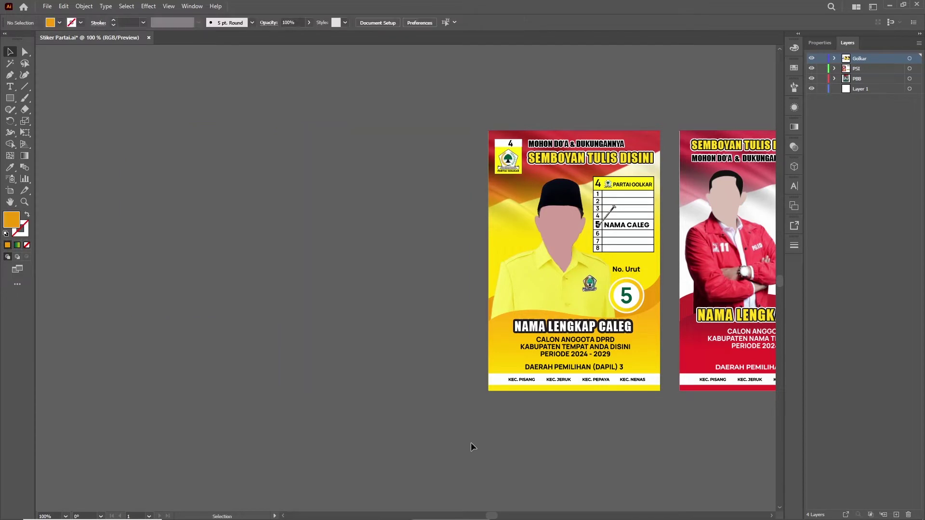
left_click(896, 514)
double_click(856, 59)
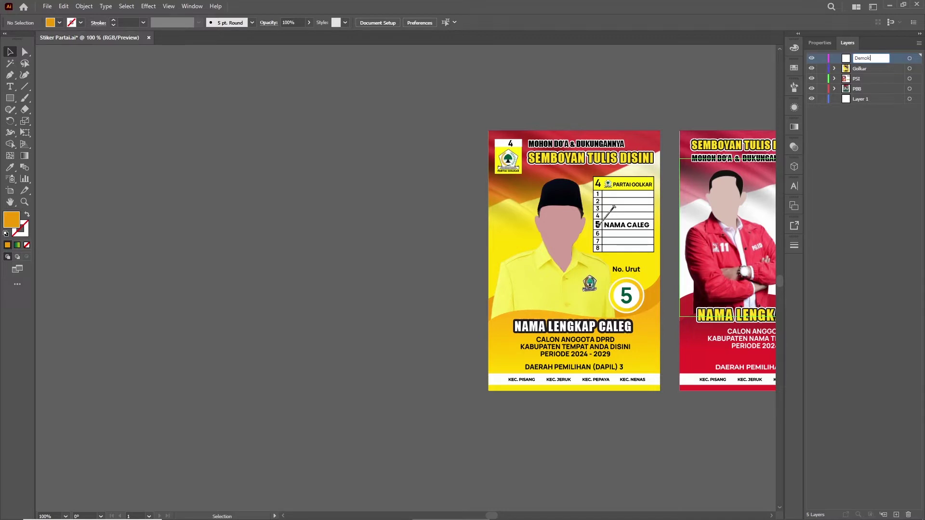
type("Demokrat")
key("Return")
key("ctrl+v")
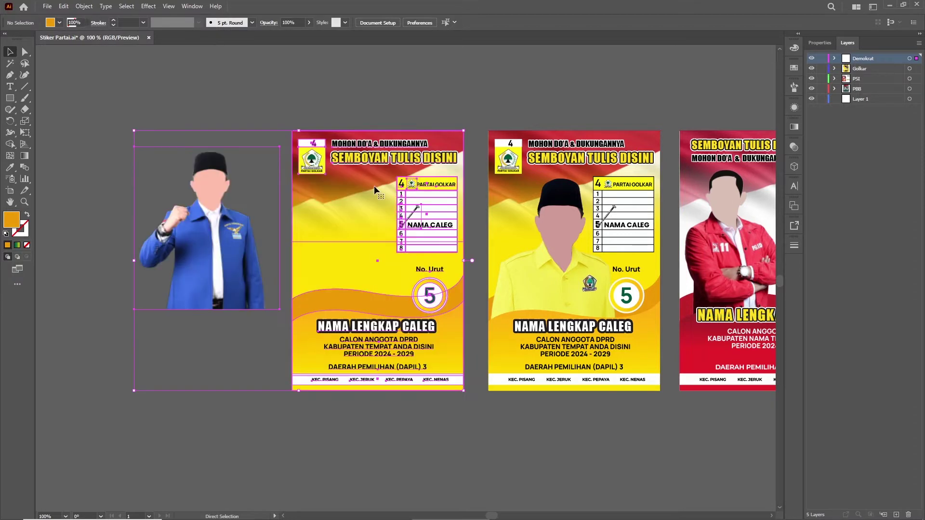
left_click(422, 126)
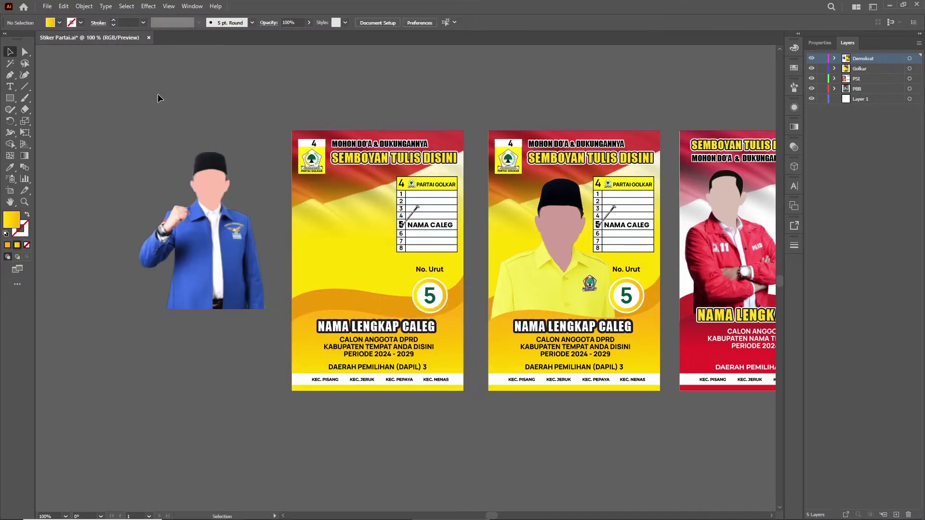
Place the Logo image from the Downloads folder above the blue-jacket photo and scale it to about 3.93 by 2.62 cm.
key("alt+Tab")
key("Escape")
key("alt+Tab")
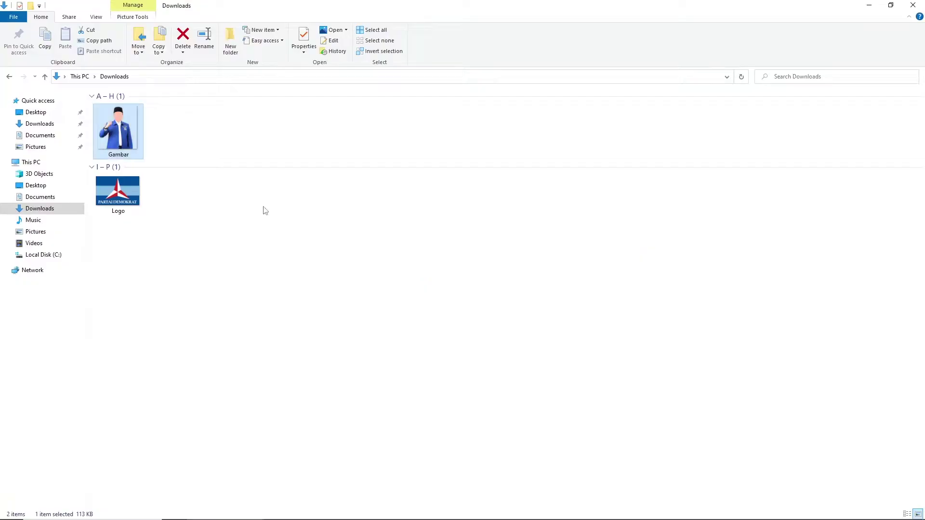
key("alt+Tab")
left_click_drag(115, 191, 285, 150)
key("ctrl+minus")
key("ctrl+minus")
key("ctrl+minus")
left_click_drag(411, 105, 304, 154)
scroll(281, 182, "up", 1)
scroll(290, 149, "up", 1)
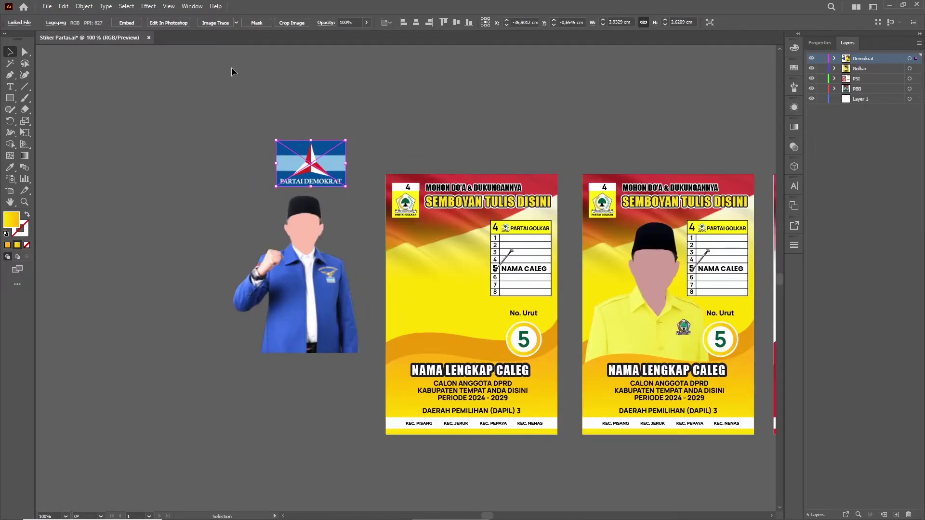
Embed the Partai Demokrat logo and move it below the blue-jacket photo.
left_click(127, 25)
left_click(380, 97)
left_click_drag(330, 155, 320, 378)
scroll(391, 385, "up", 1)
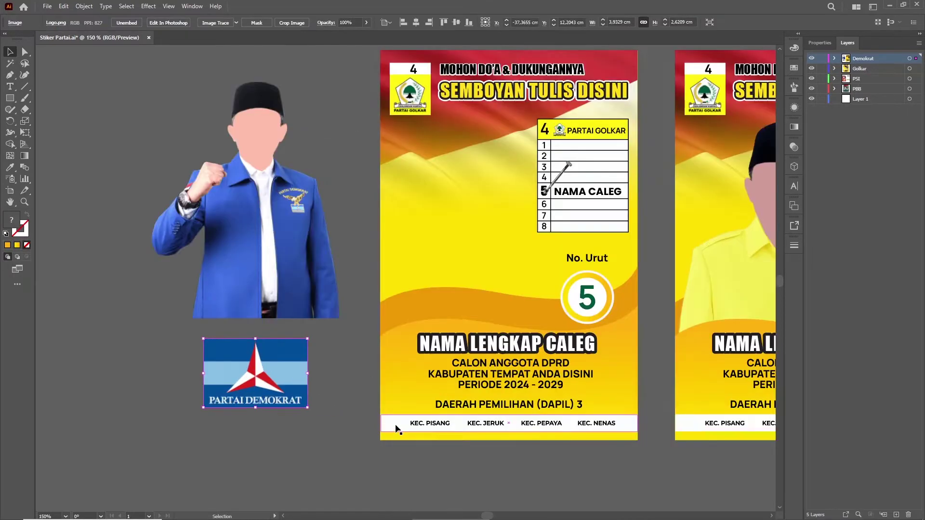
Recolour the upper and middle gradient stops of the shape behind the candidate name with the logo's dark blue.
left_click(391, 359)
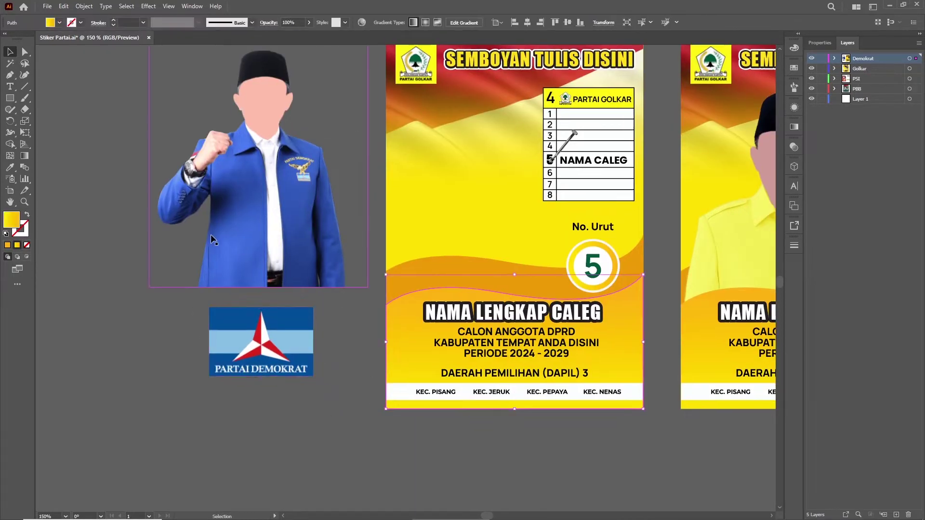
left_click(24, 155)
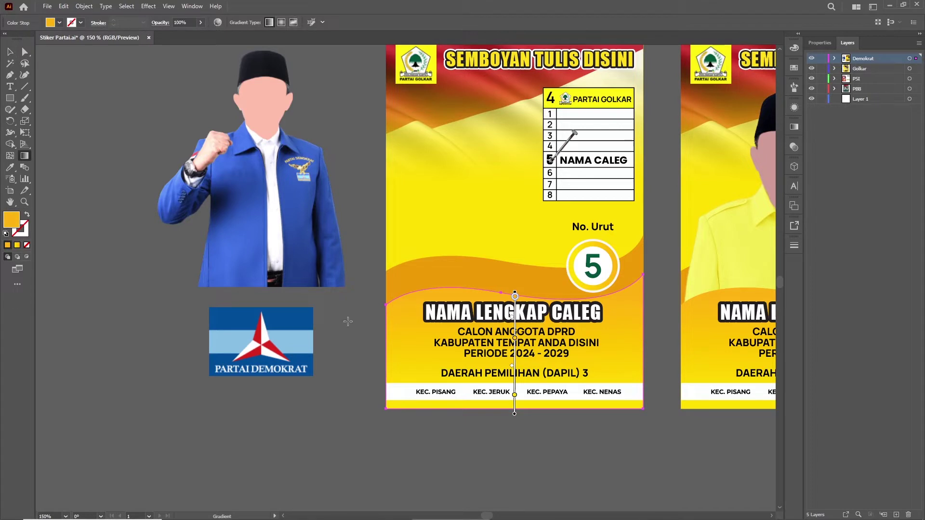
double_click(515, 296)
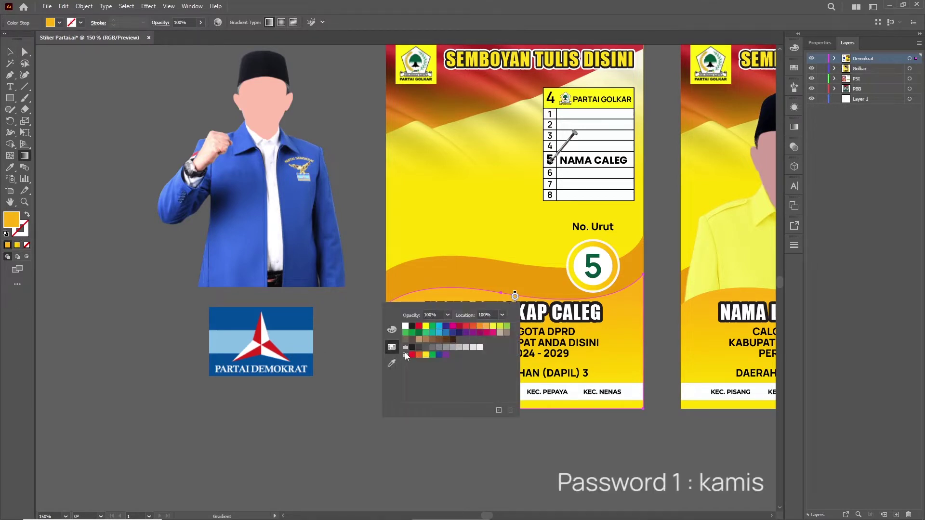
left_click(391, 363)
left_click(299, 319)
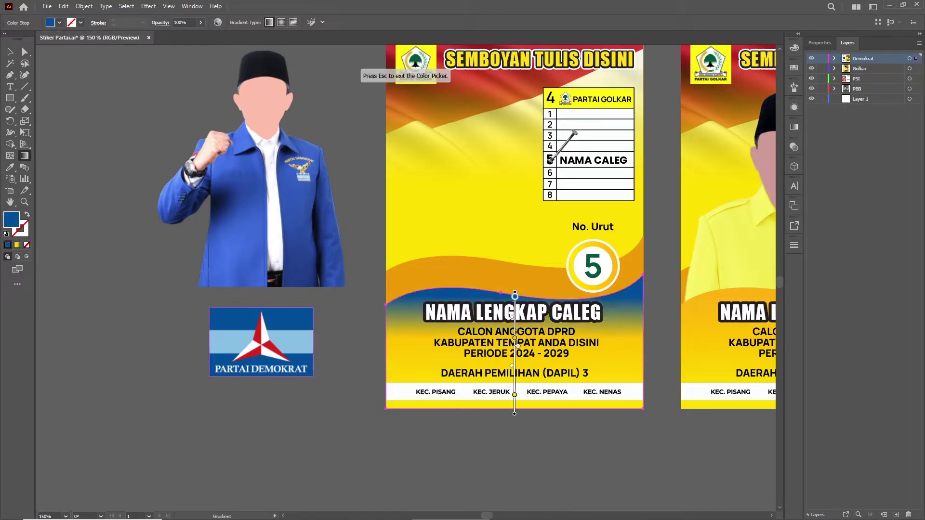
double_click(515, 338)
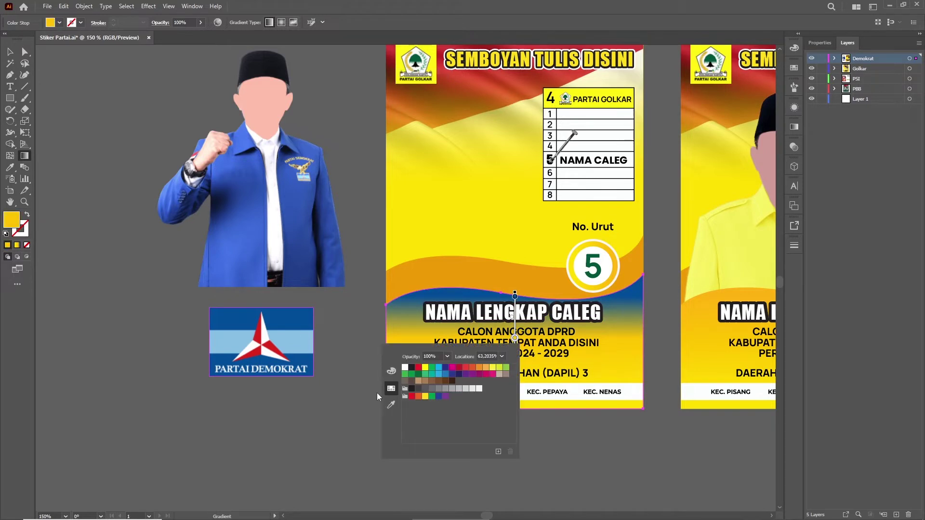
left_click(391, 405)
left_click(292, 321)
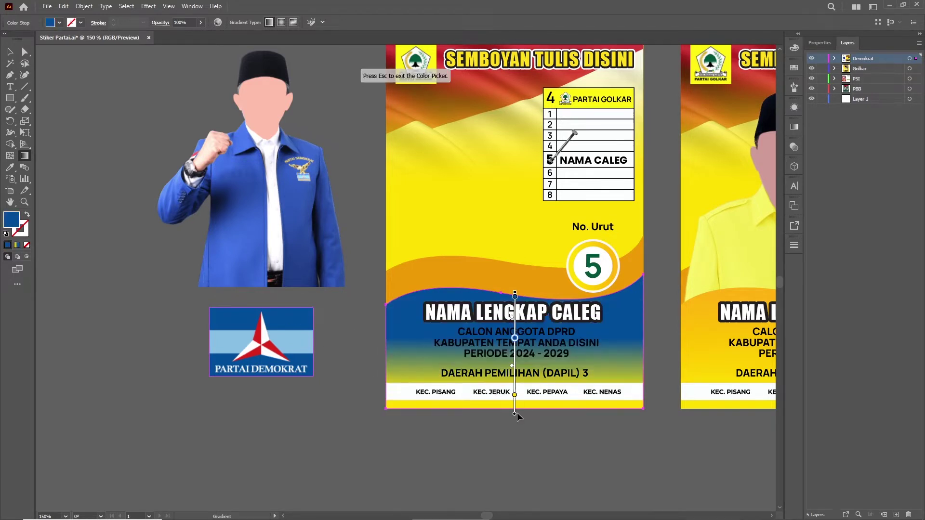
Recolour the lowest gradient stop of the same shape with the logo's light blue.
double_click(514, 396)
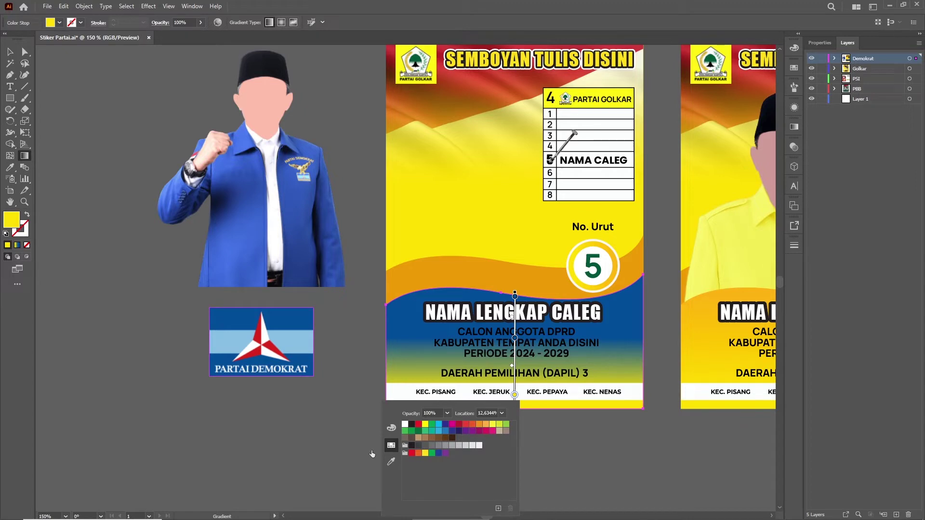
left_click(391, 462)
left_click(303, 349)
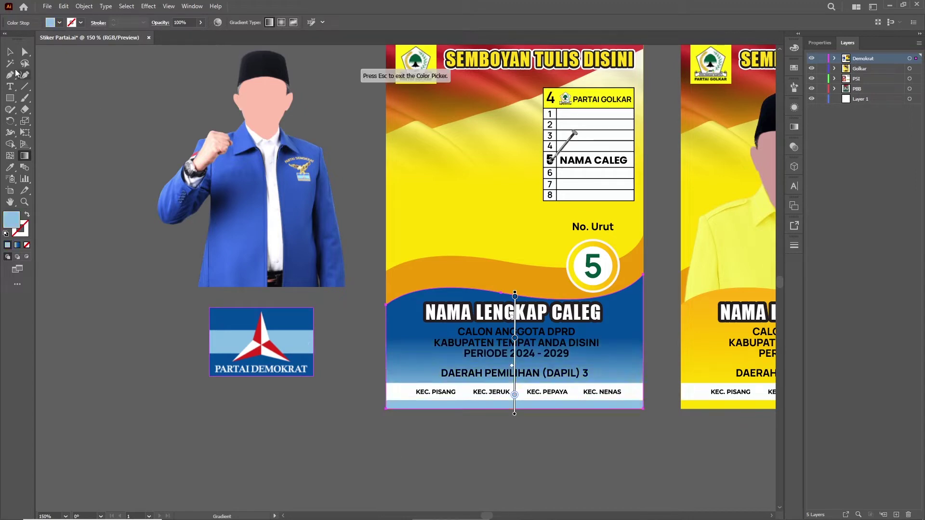
left_click(10, 51)
left_click(74, 91)
key("ctrl+minus")
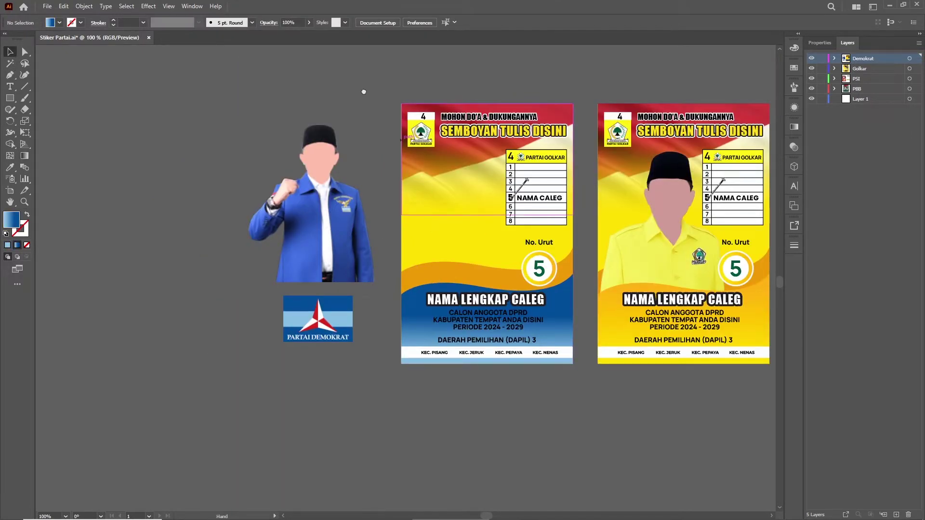
Delete the Partai Golkar logo below the white number box on the leftmost sticker.
left_click_drag(363, 92, 341, 117)
left_click(398, 158)
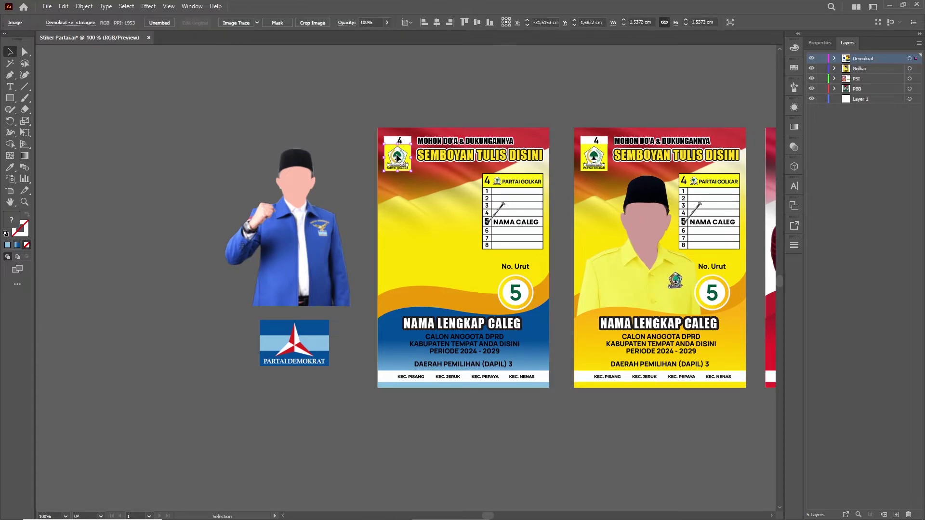
key("Delete")
Delete the numeral 4 from the white box within its group, keeping the box.
key("ctrl+plus")
key("ctrl+plus")
key("ctrl+plus")
double_click(398, 166)
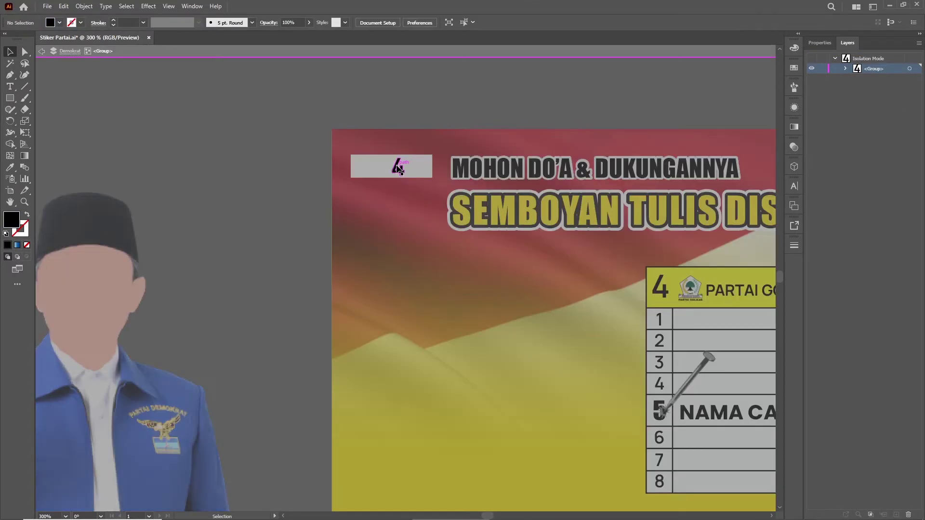
left_click(397, 166)
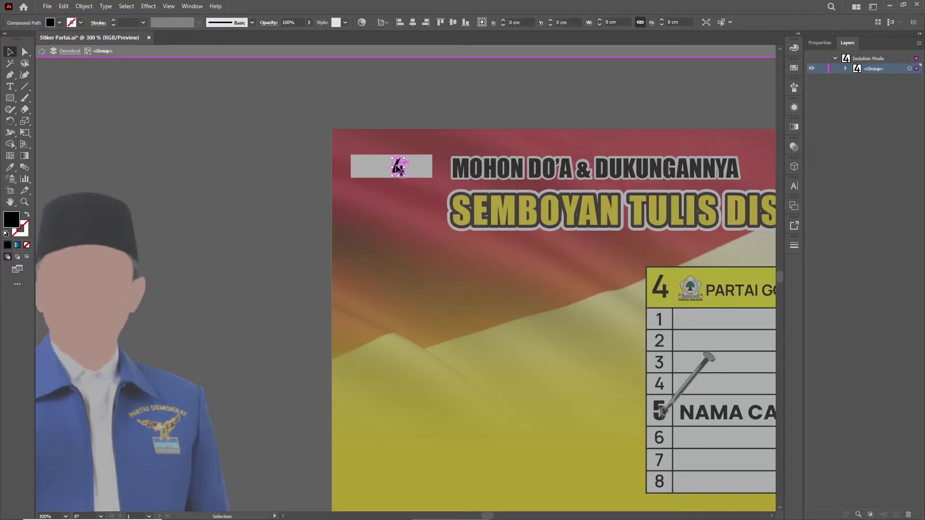
key("Delete")
double_click(289, 143)
key("ctrl+minus")
key("ctrl+minus")
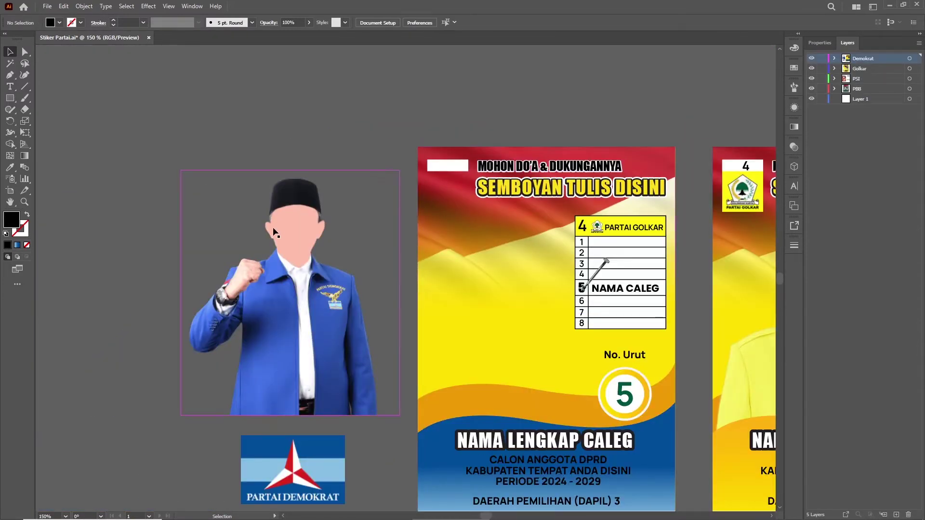
Move the blue-jacket photo onto the leftmost sticker and stack it directly behind the blue gradient shape.
left_click_drag(271, 225, 476, 242)
left_click(834, 59)
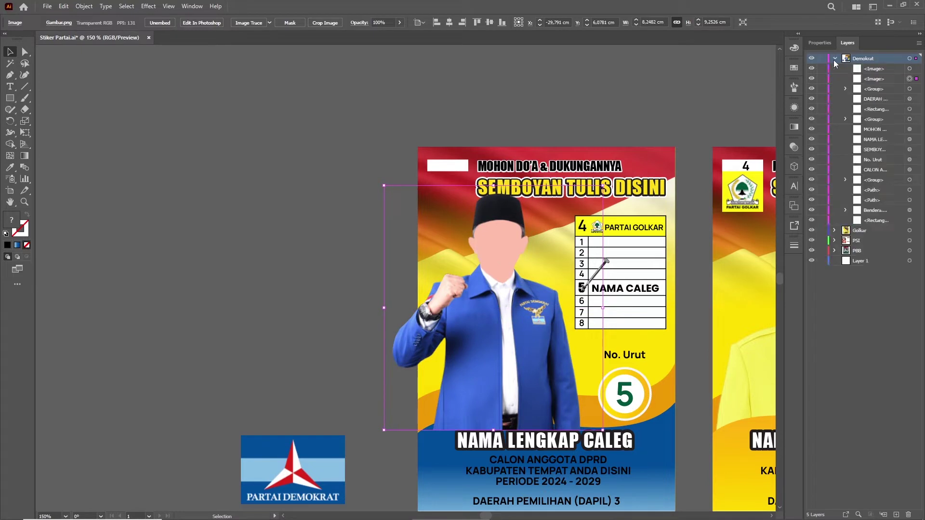
left_click(865, 79)
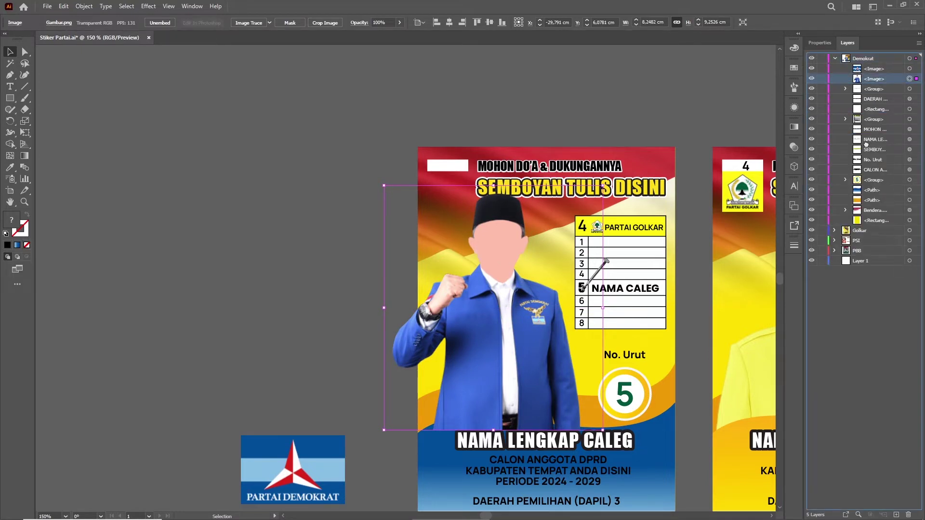
left_click_drag(867, 198, 867, 198)
left_click(337, 165)
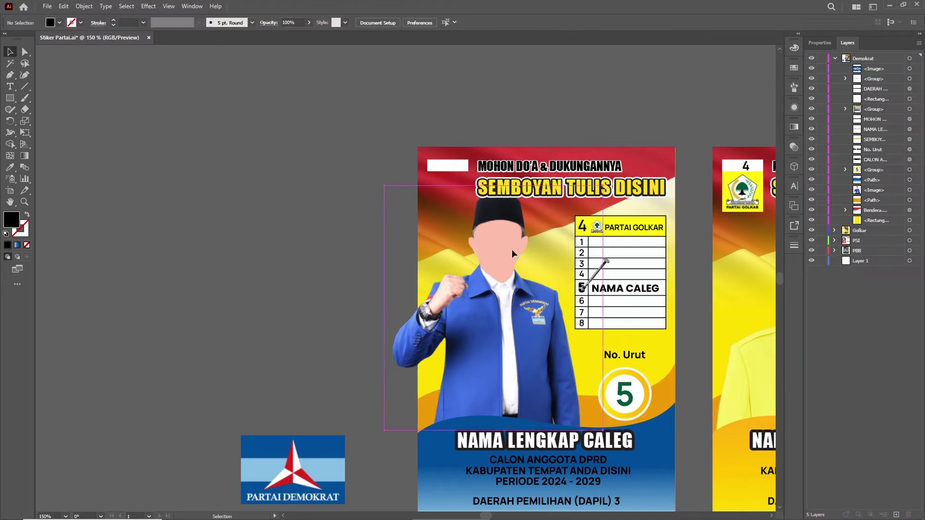
Resize and reposition the blue-jacket photo so it fits beside the ballot table and above the candidate name.
left_click(588, 210)
left_click_drag(603, 185, 563, 229)
left_click_drag(483, 260, 505, 268)
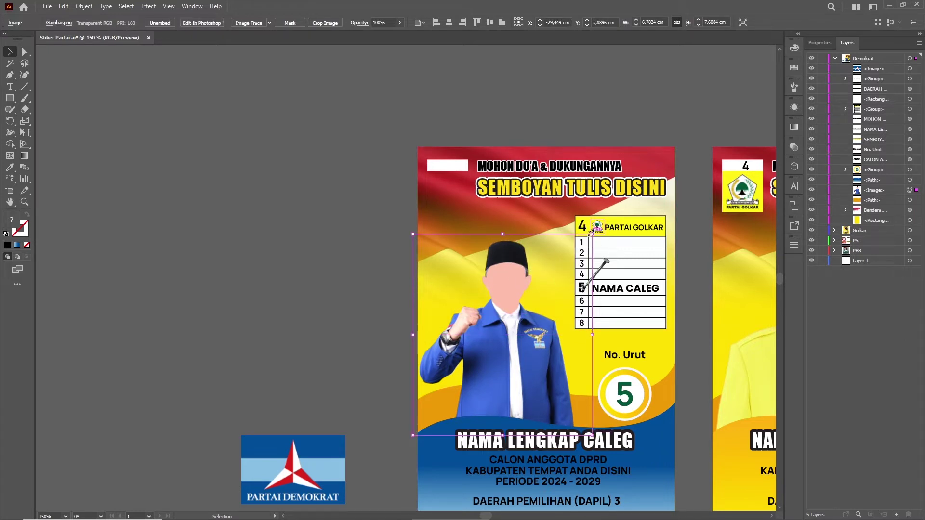
left_click_drag(592, 234, 625, 186)
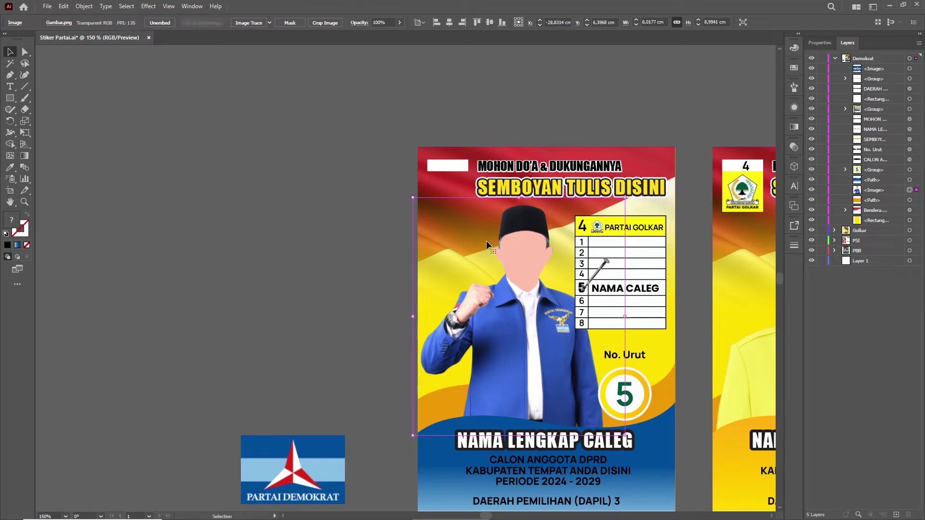
left_click(305, 237)
left_click_drag(338, 240, 269, 219)
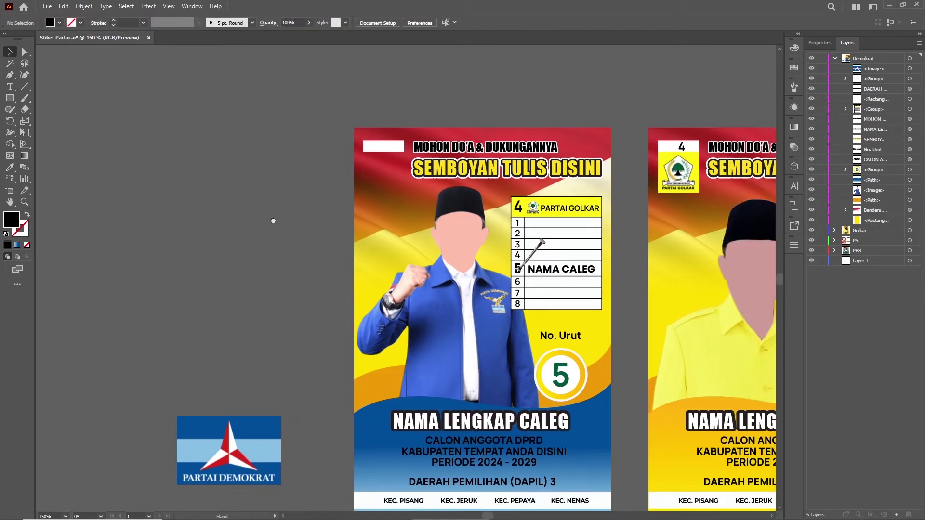
left_click(444, 259)
left_click_drag(560, 179, 541, 200)
left_click(235, 208)
left_click_drag(235, 208, 215, 175)
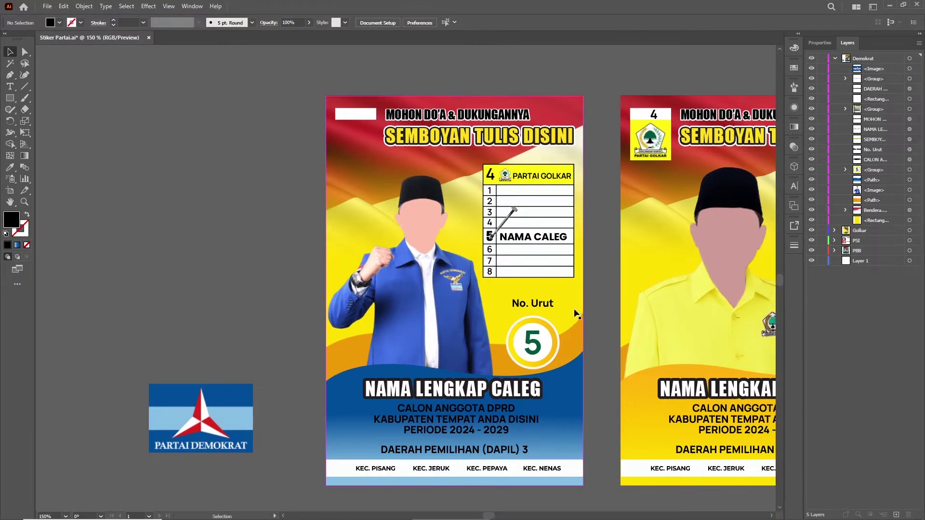
Fill the sticker's yellow background rectangle with the light blue sampled from the Demokrat logo.
left_click(502, 295)
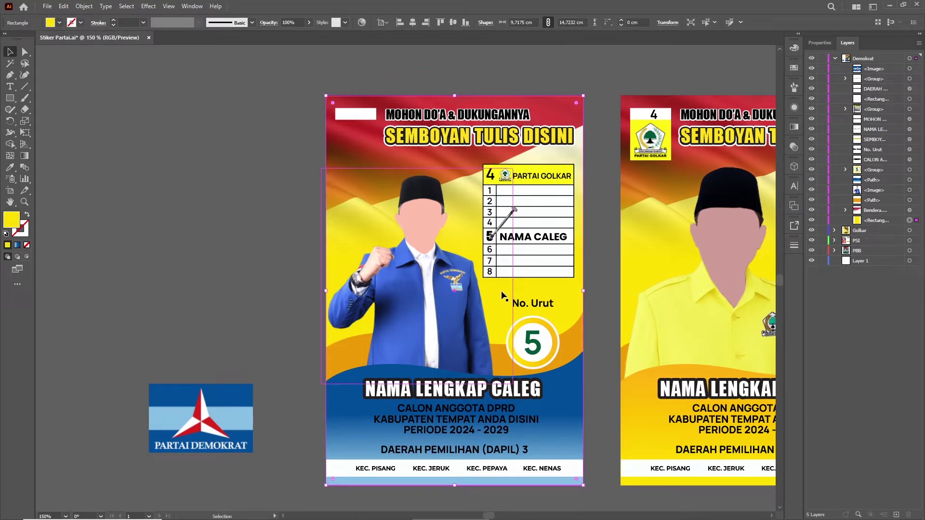
key("i")
left_click(221, 417)
left_click(10, 51)
left_click(193, 241)
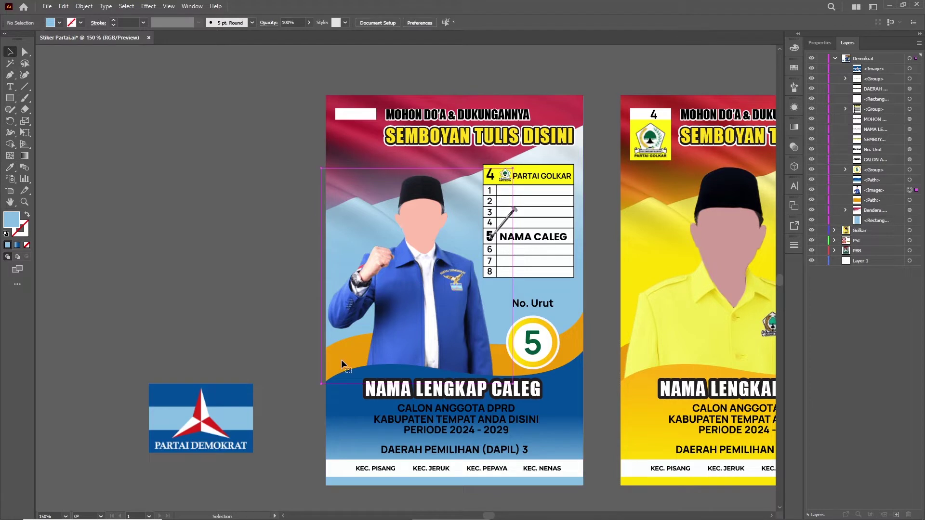
Recolour the sticker's orange wave with the dark blue sampled from the Demokrat logo, darkening it to #04457A.
left_click(342, 364)
left_click(571, 343)
key("i")
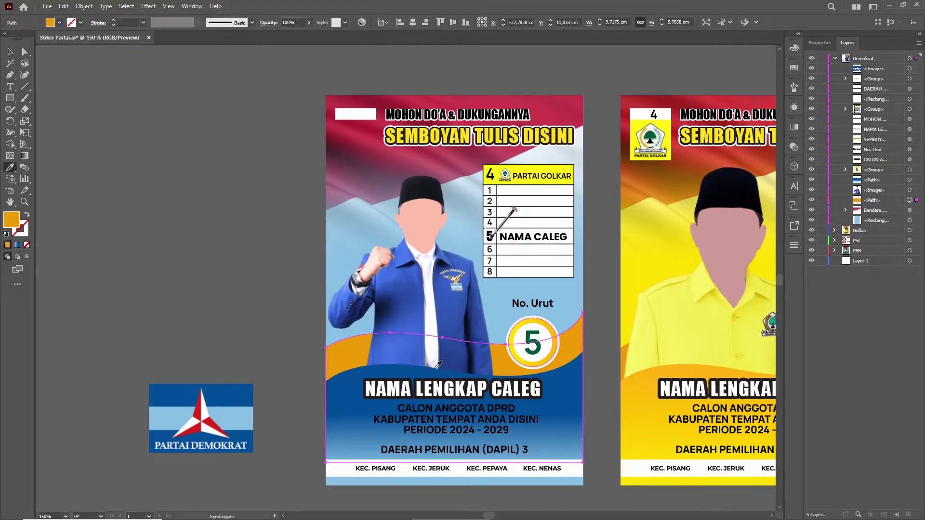
left_click(242, 434)
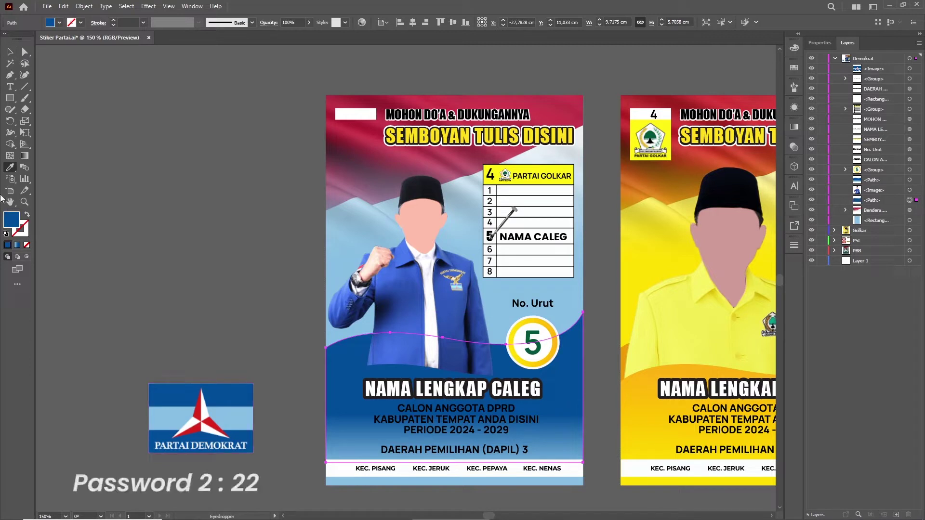
double_click(12, 222)
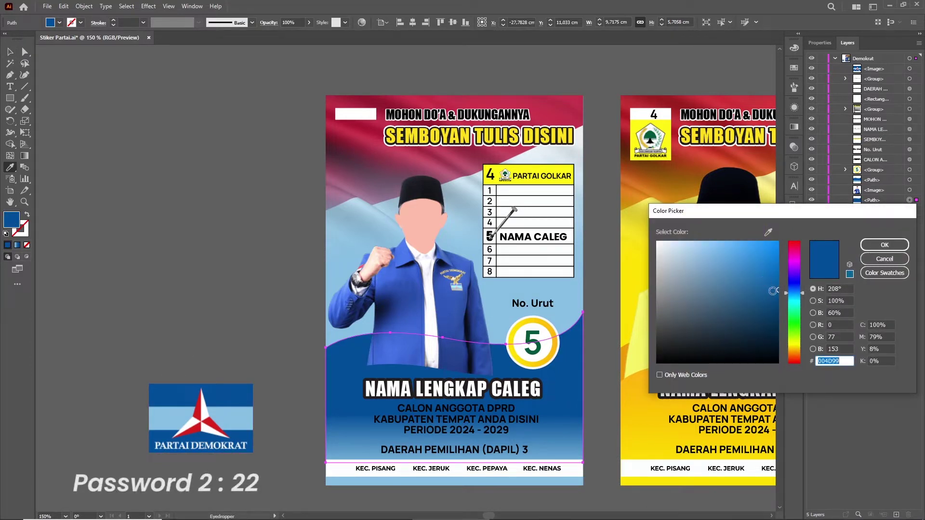
left_click_drag(772, 291, 775, 300)
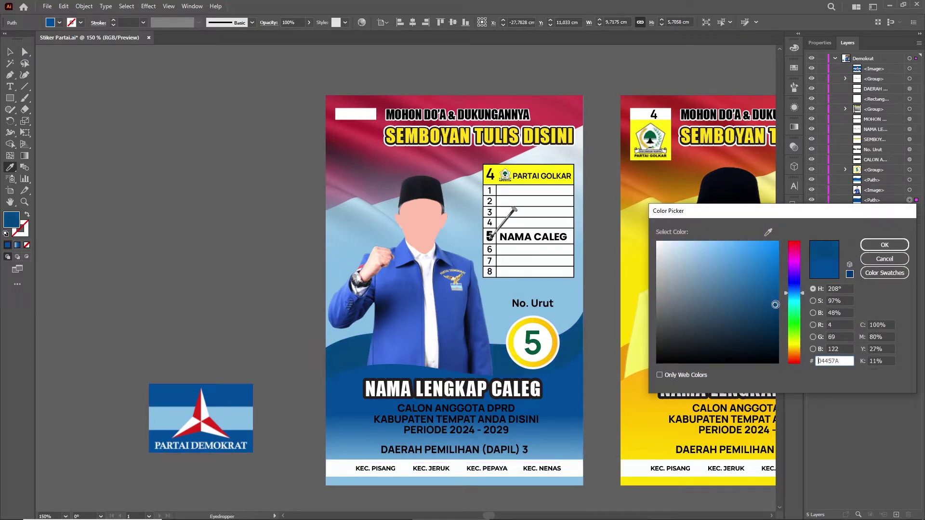
left_click(884, 245)
left_click(9, 54)
left_click(138, 134)
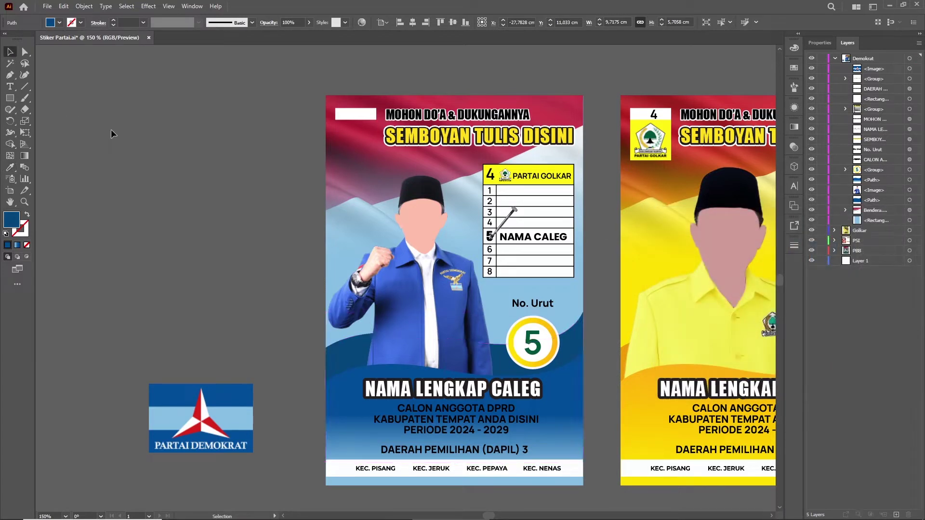
Move the Demokrat logo directly beneath the empty white box on the sticker and scale it down to roughly the box's width.
left_click_drag(204, 415, 389, 157)
scroll(363, 137, "up", 3)
left_click_drag(341, 135, 340, 117)
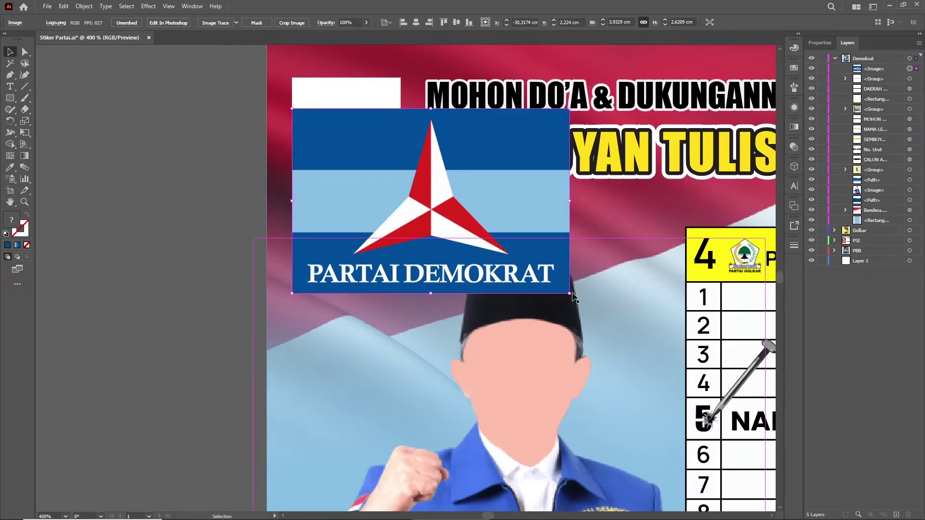
left_click_drag(574, 297, 436, 183)
key("ctrl+shift+a")
Widen the white box to about 1.55 cm so its edge lines up with the Demokrat logo below it.
scroll(351, 97, "up", 2)
scroll(406, 128, "down", 2)
scroll(400, 143, "up", 1)
left_click(423, 106)
scroll(426, 105, "up", 1)
left_click_drag(438, 97, 440, 96)
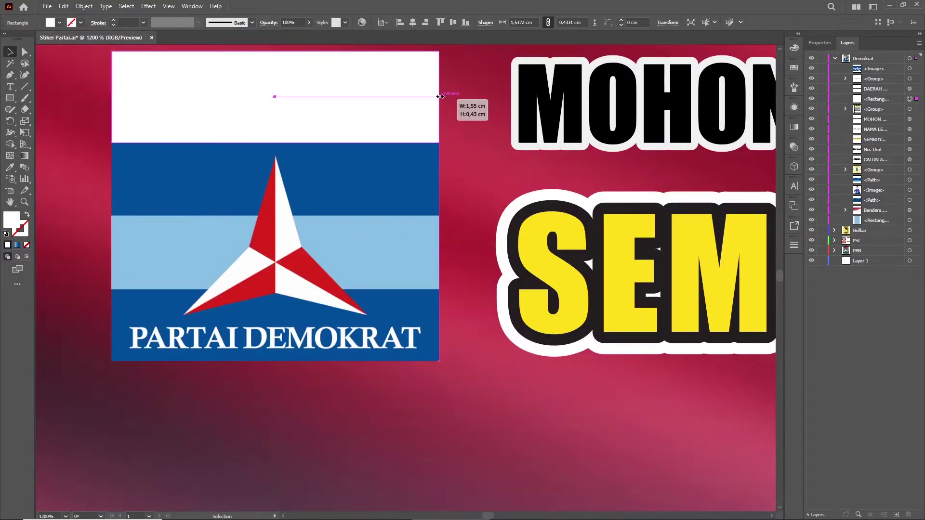
scroll(426, 150, "down", 3)
left_click(190, 143)
scroll(189, 143, "down", 1)
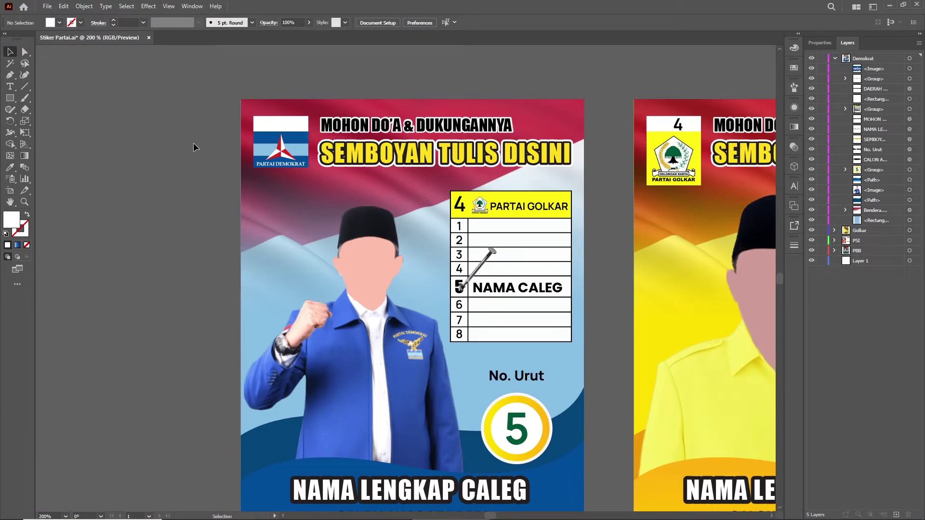
Move the ballot table off the sticker onto the empty canvas beside it and ungroup it.
left_click(553, 238)
left_click_drag(554, 238, 195, 206)
left_click(79, 197)
scroll(79, 197, "up", 1)
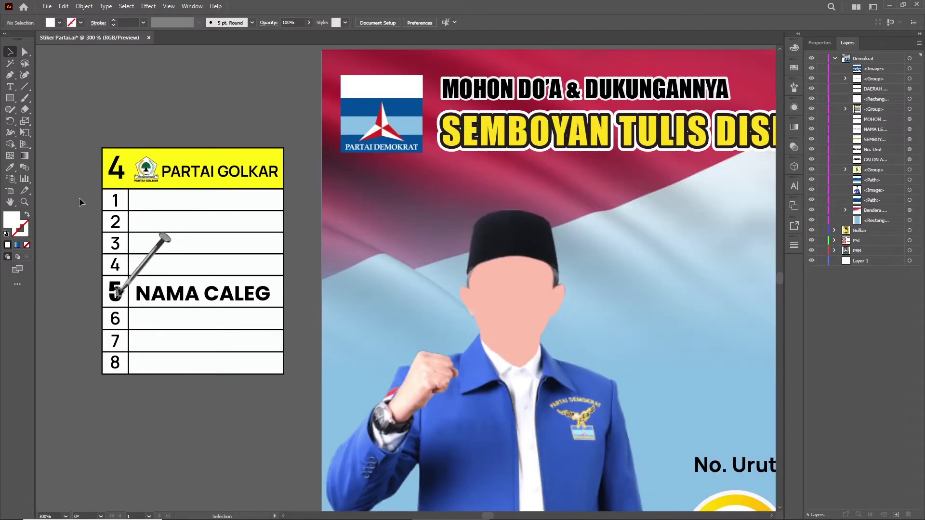
left_click(117, 177)
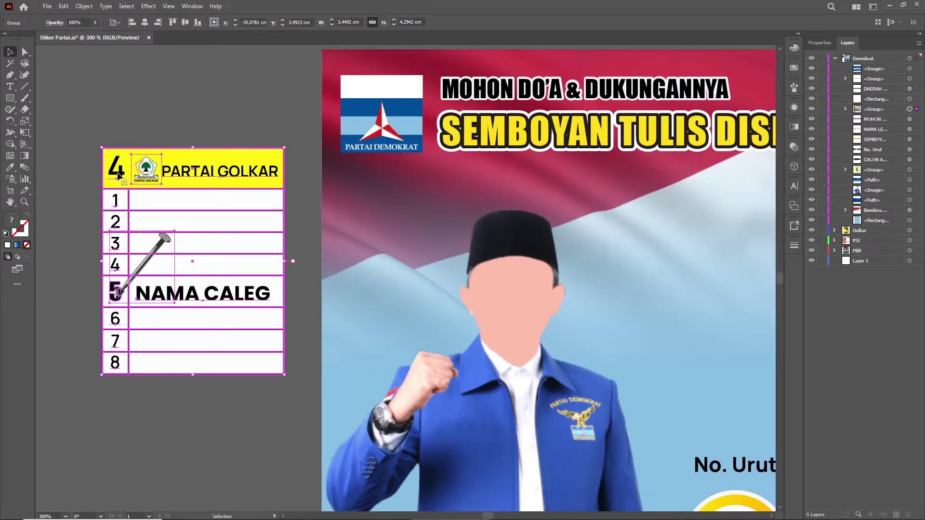
right_click(117, 177)
left_click(162, 300)
left_click(82, 219)
Change the ballot table's party number to 14 and scale it down to fit in the header.
scroll(107, 173, "up", 1)
left_click(112, 169)
double_click(112, 169)
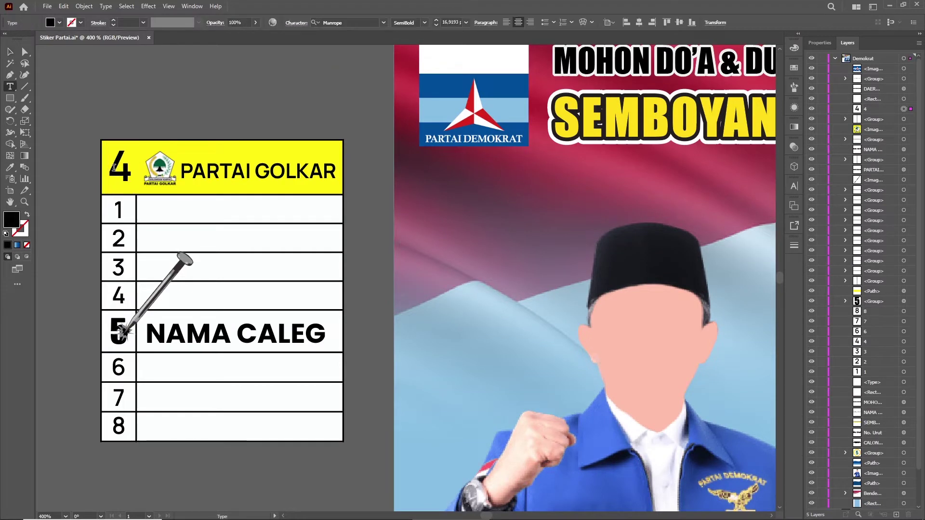
type("a")
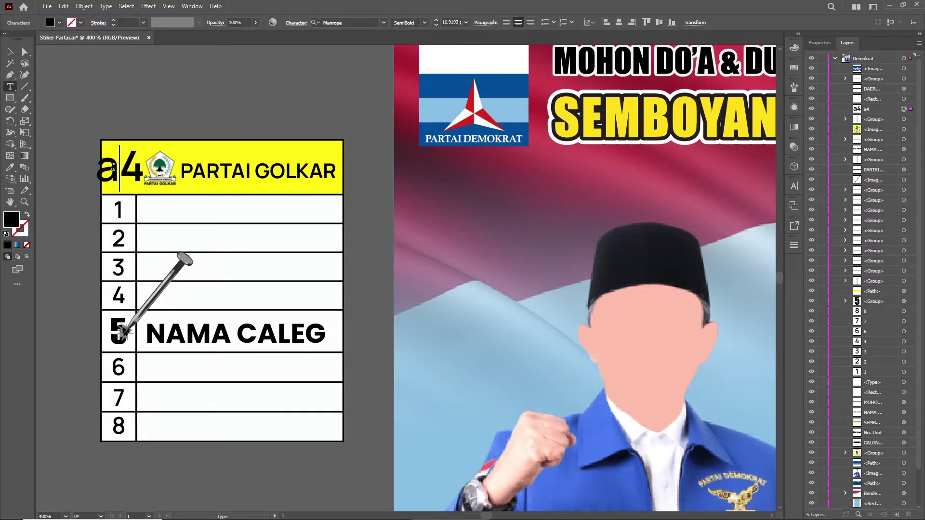
key("BackSpace")
type("1")
left_click(7, 57)
scroll(74, 110, "up", 2)
left_click_drag(199, 190, 188, 239)
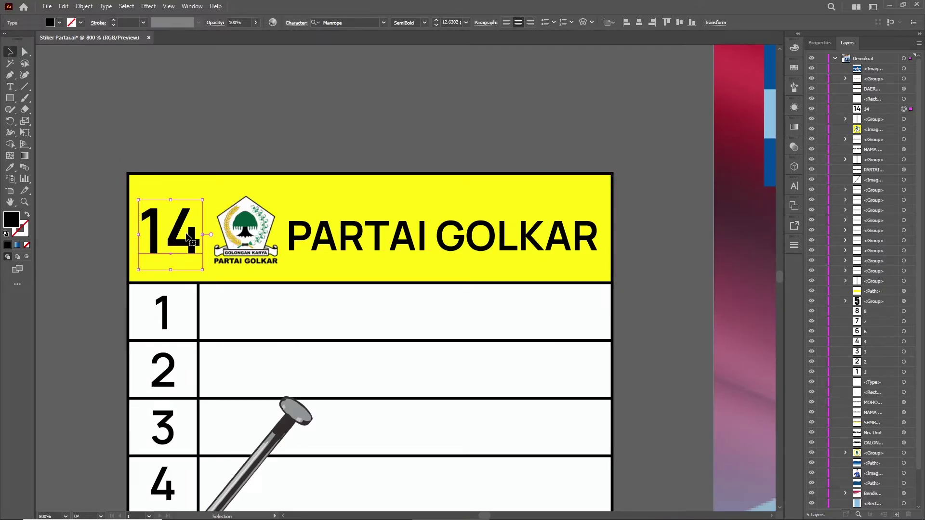
Replace the word GOLKAR with DEMOKRAT in the ballot table's header text.
scroll(189, 239, "down", 1)
left_click(373, 234)
key("t")
triple_click(374, 235)
left_click(384, 233)
left_click_drag(374, 235, 495, 233)
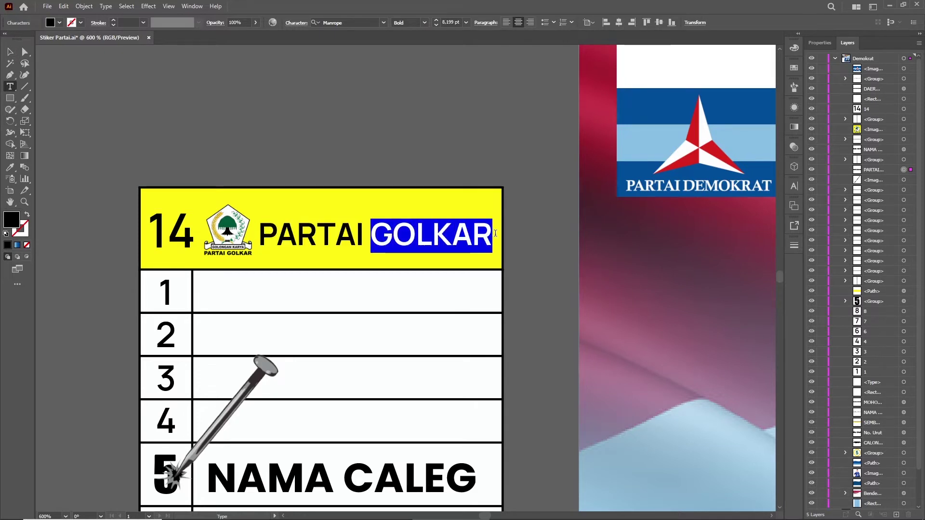
type("DEM")
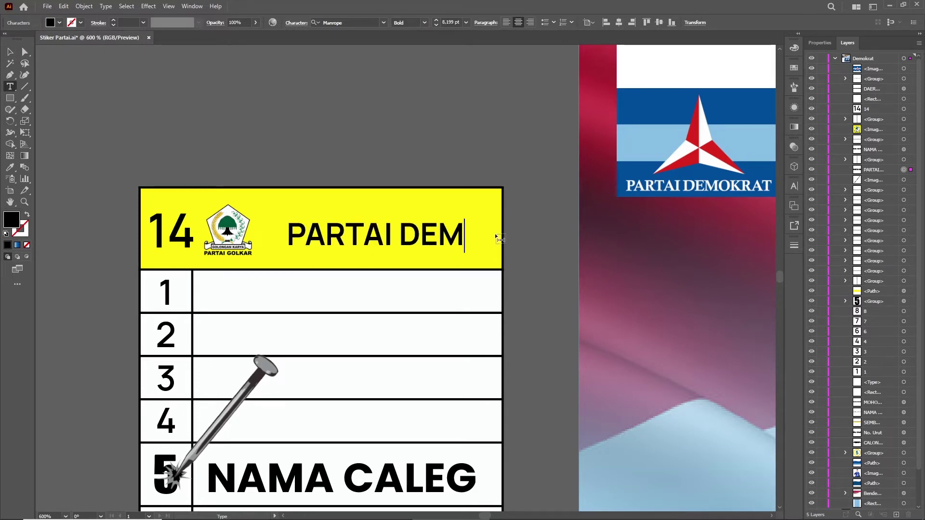
type("OKRAT")
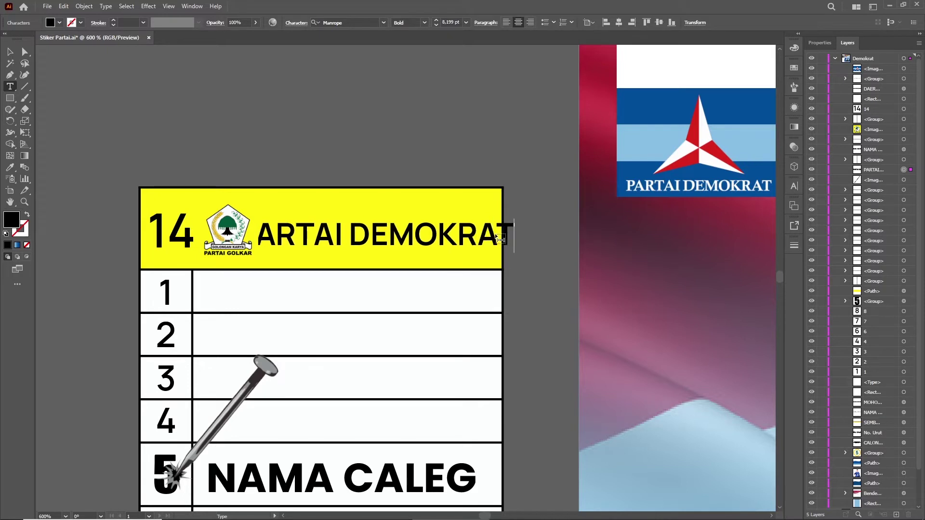
key("Escape")
Delete the Golkar logo from the ballot table's header and scale down the PARTAI DEMOKRAT text to fit the cell.
left_click(228, 227)
key("Delete")
left_click(246, 235)
left_click_drag(517, 220, 477, 229)
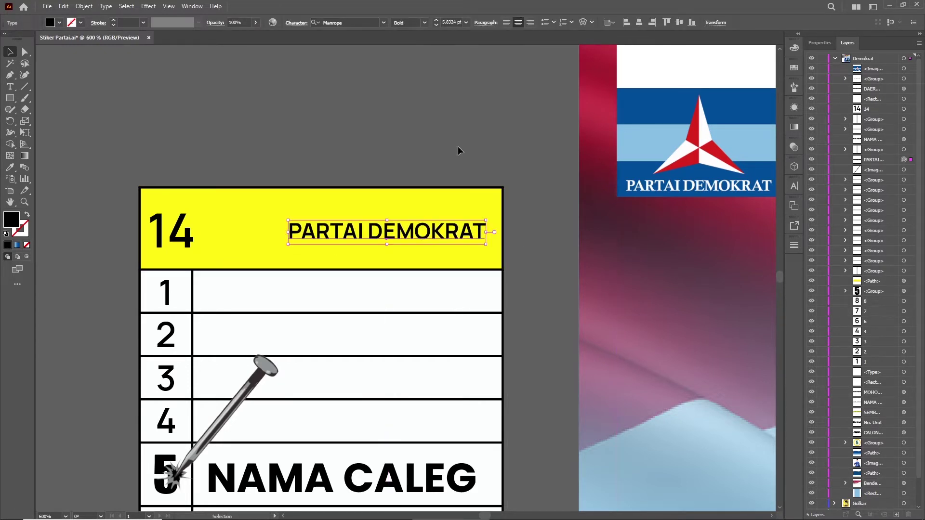
Fill the table's yellow header with the light blue sampled from the Demokrat logo, darkened to #71ABCC.
left_click(430, 197)
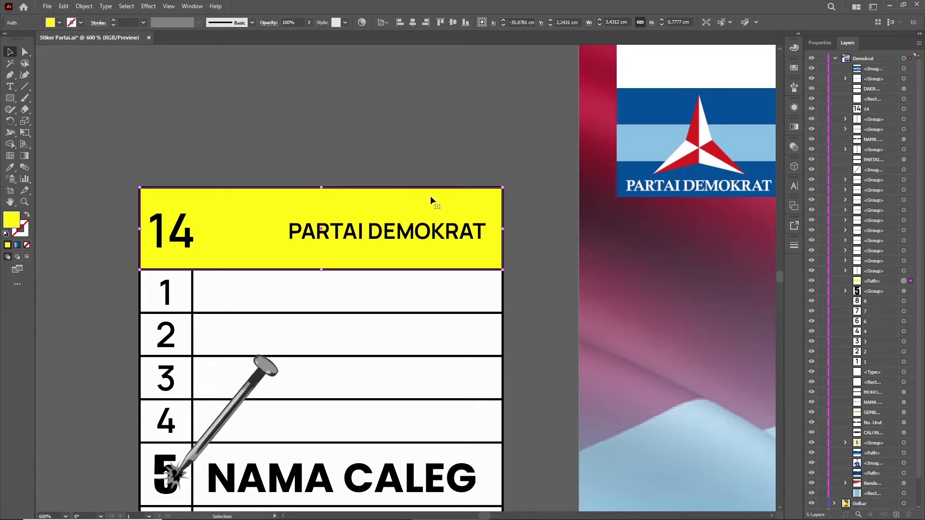
scroll(430, 196, "down", 1)
key("i")
left_click(568, 161)
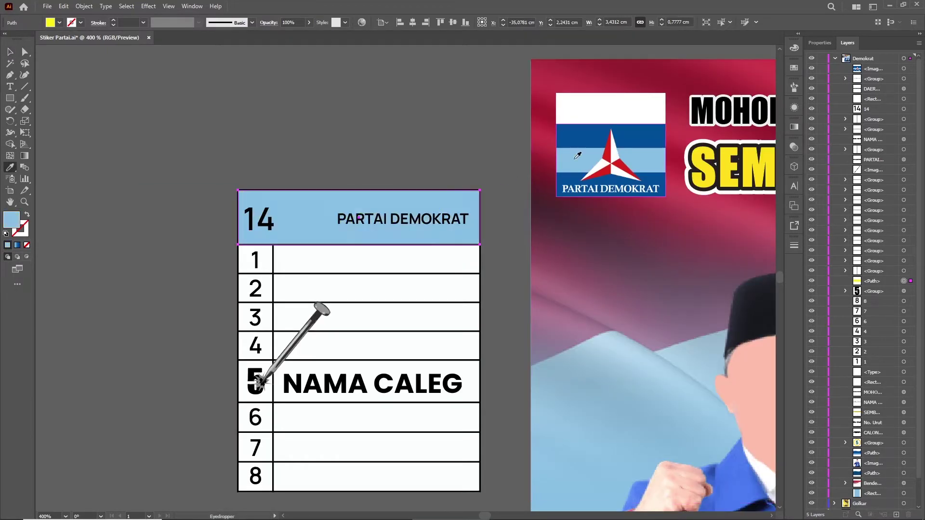
double_click(11, 219)
left_click_drag(706, 258, 711, 265)
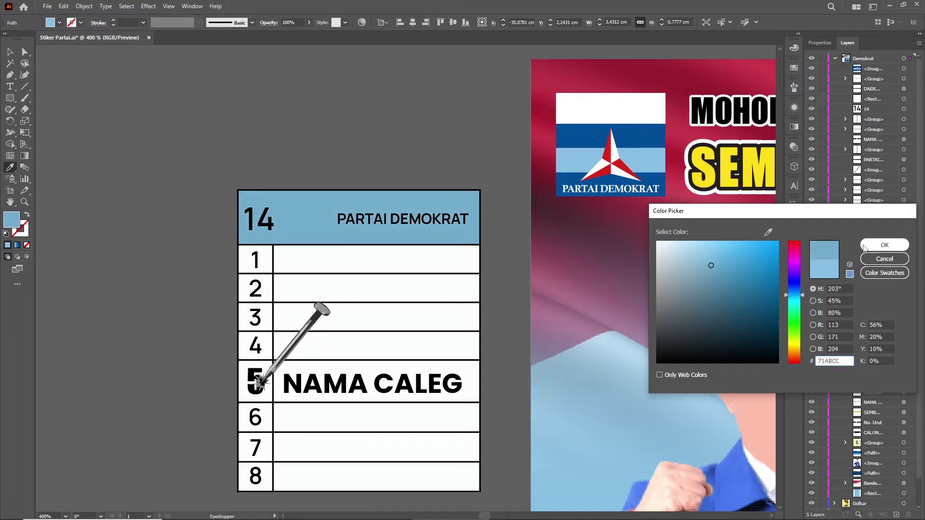
left_click(885, 245)
Copy the Demokrat logo into the ballot table's header and scale it to fit between the 14 and the party name.
left_click(9, 52)
left_click_drag(656, 149, 305, 213)
scroll(359, 209, "up", 1)
scroll(313, 159, "down", 2)
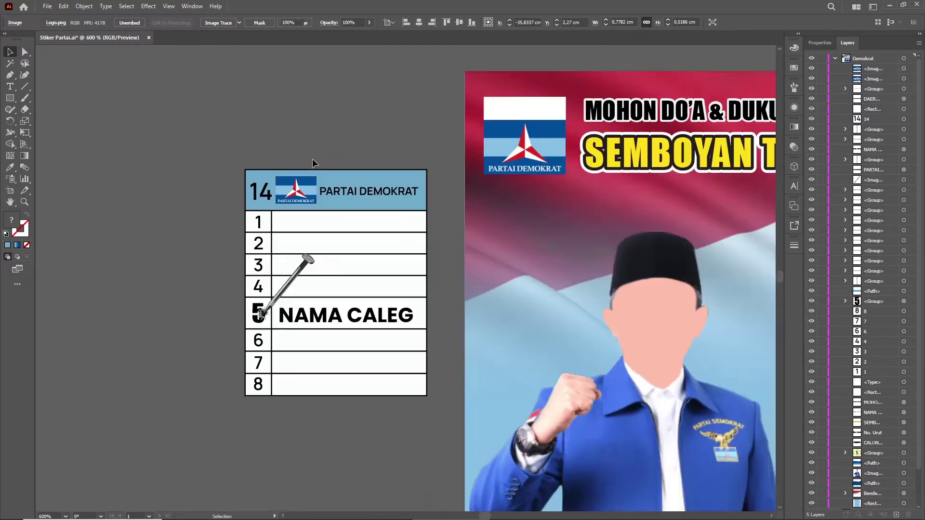
key("ctrl+shift+a")
Check Partai Demokrat's number in the KPU party list in the browser and return to Illustrator.
key("alt+Tab")
key("alt+Tab")
key("alt+Tab")
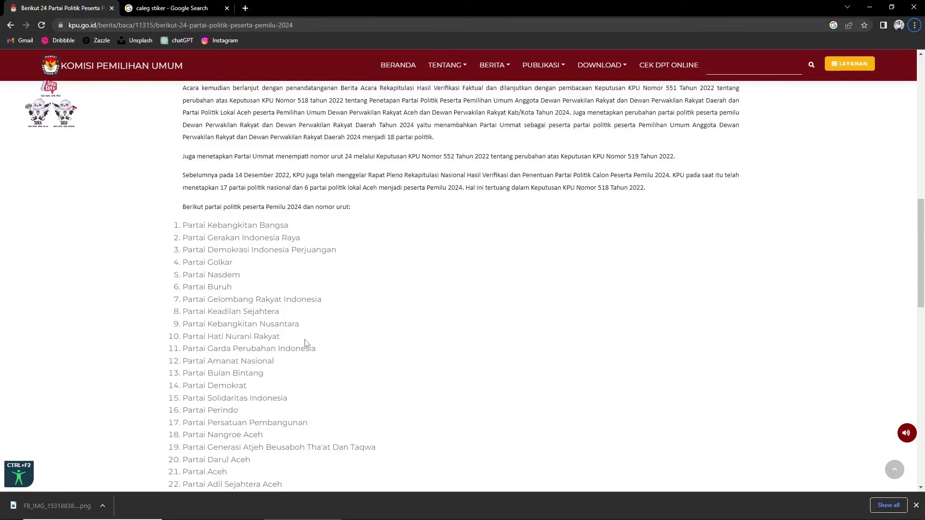
key("alt+Tab")
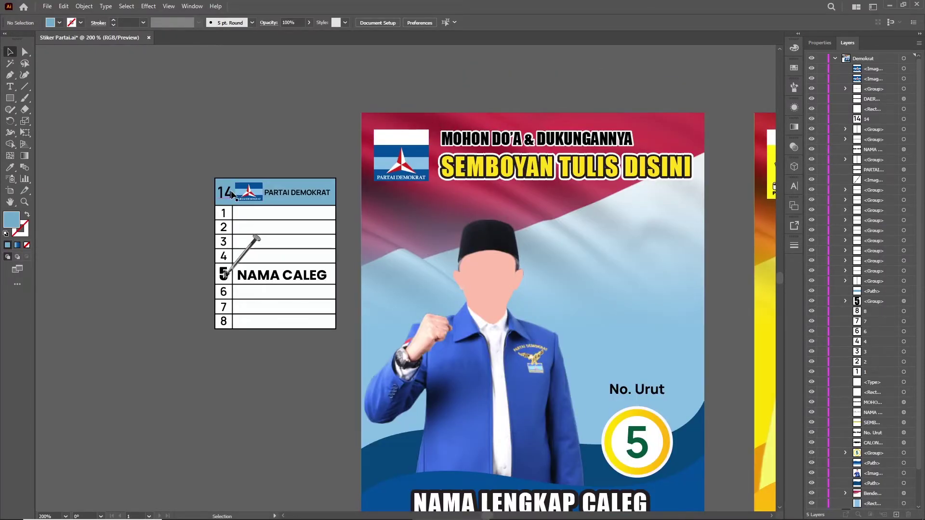
Copy the table's 14 into the white box above the sticker's Demokrat logo, bring it to the front and centre it.
left_click_drag(225, 192, 317, 168)
left_click_drag(379, 149, 398, 143)
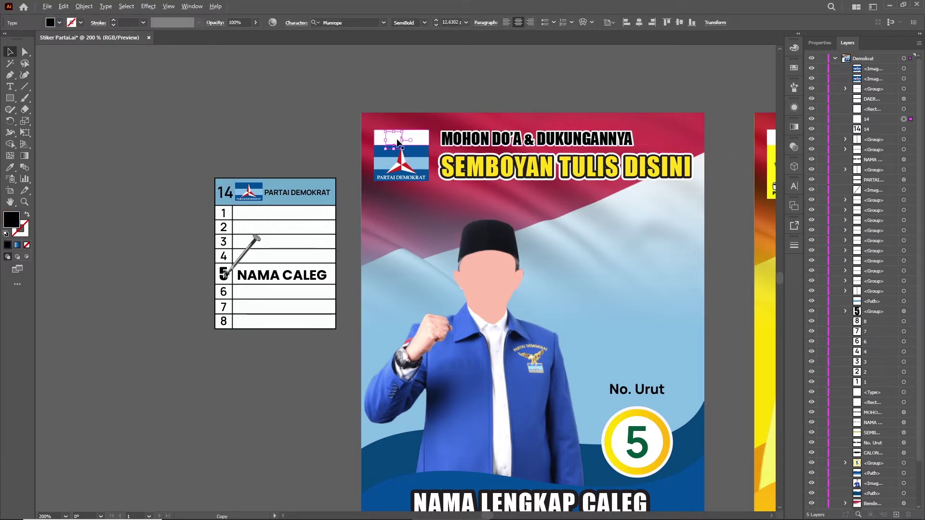
key("ctrl+shift+bracketright")
scroll(409, 137, "up", 2)
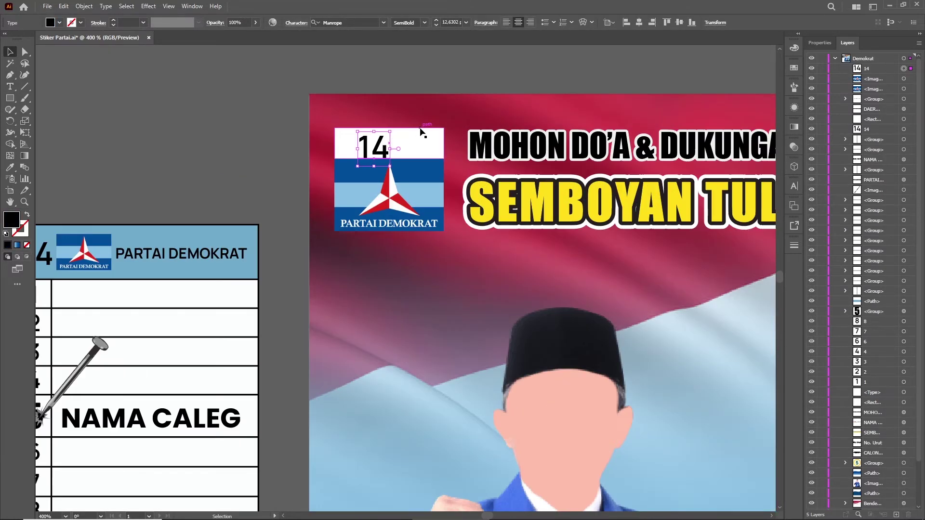
left_click_drag(360, 156, 385, 145)
scroll(275, 138, "down", 2)
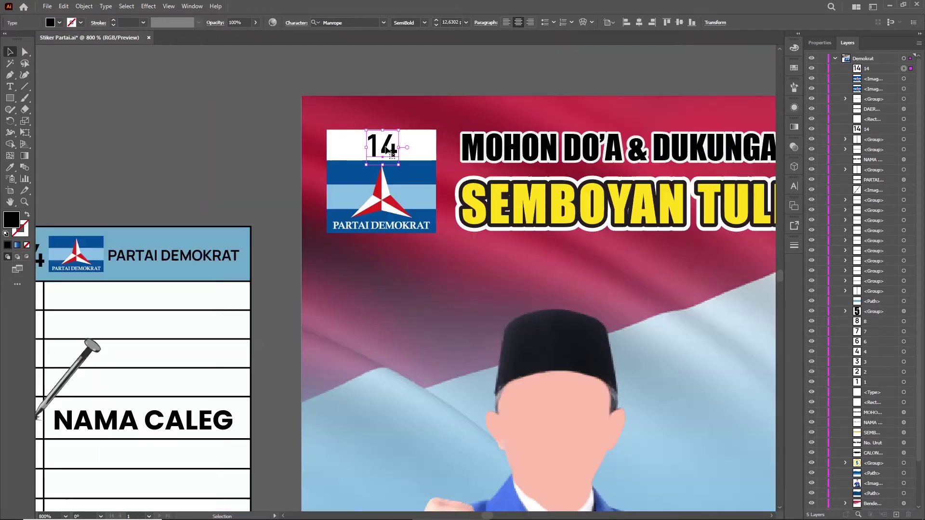
left_click(273, 139)
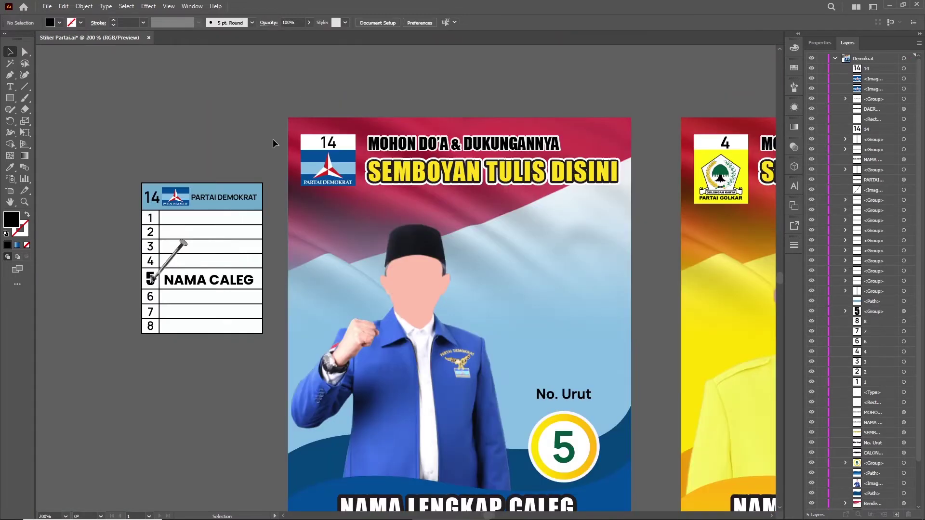
Group all parts of the ballot table and move it back onto the sticker above No. Urut.
left_click(313, 139)
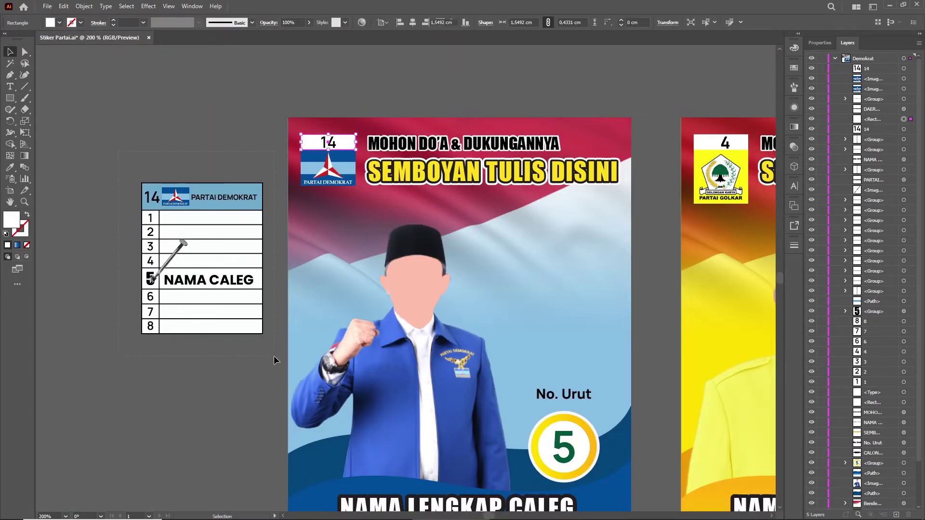
left_click_drag(274, 356, 256, 327)
key("ctrl+g")
left_click_drag(222, 255, 576, 269)
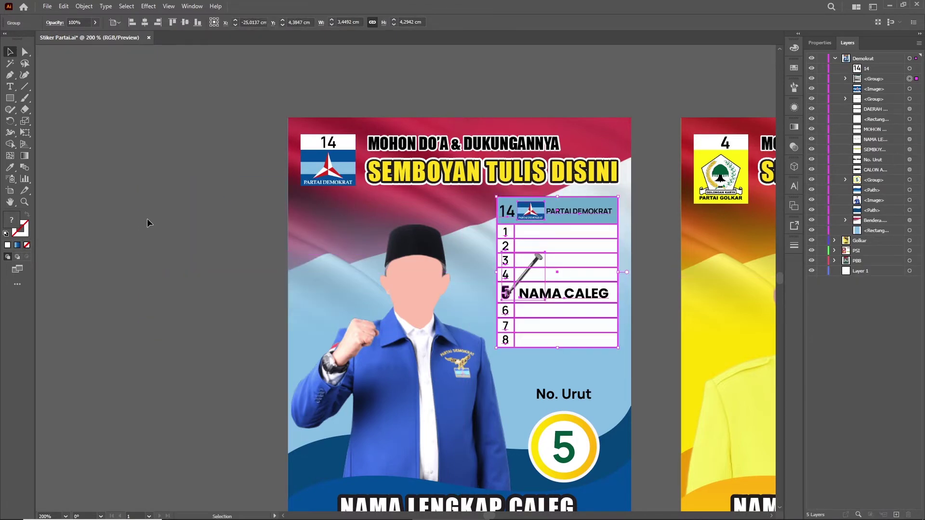
left_click(147, 219)
Replace the green 5 in the sticker's yellow ring with a new text 5 inside the same group.
scroll(172, 161, "down", 2)
scroll(377, 323, "up", 2)
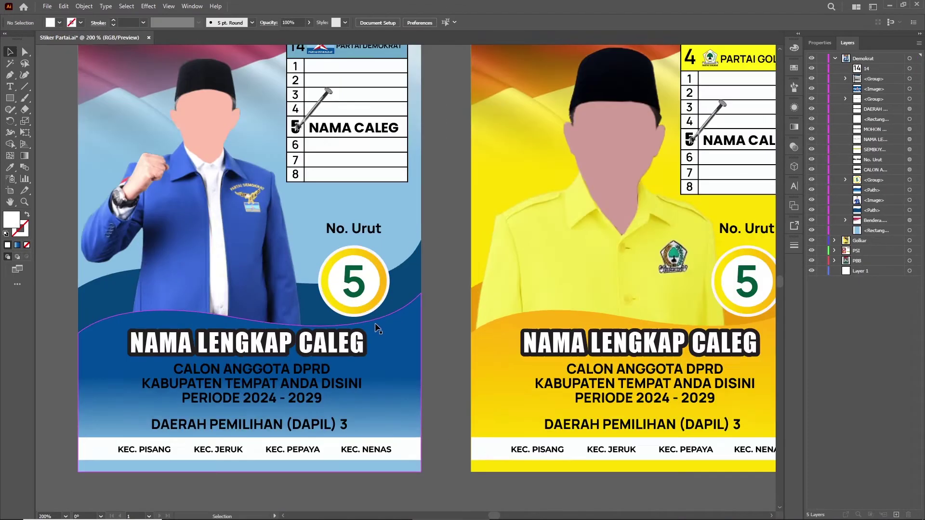
double_click(355, 282)
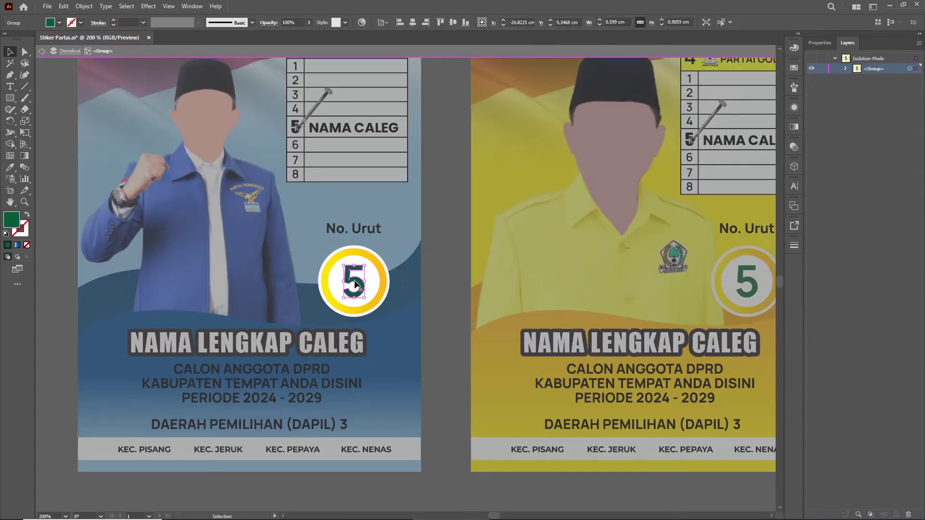
key("Delete")
key("t")
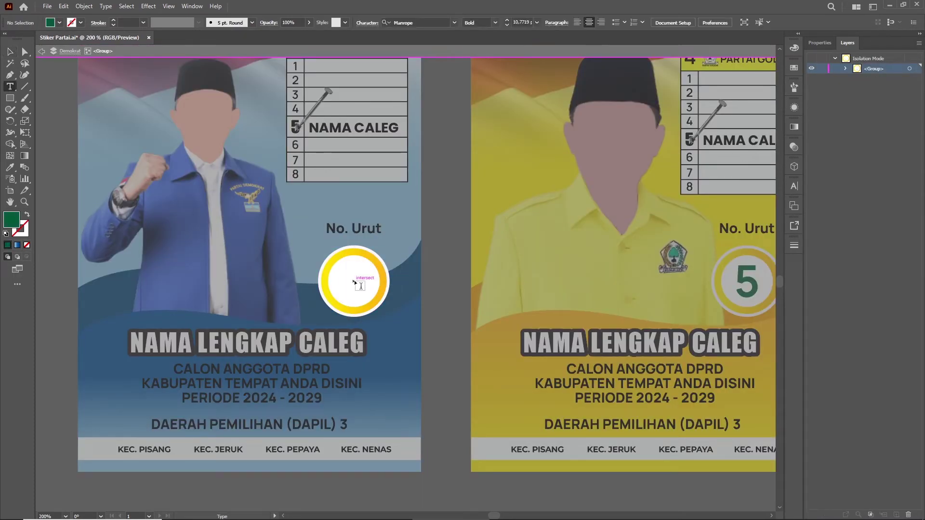
left_click(354, 279)
type("5")
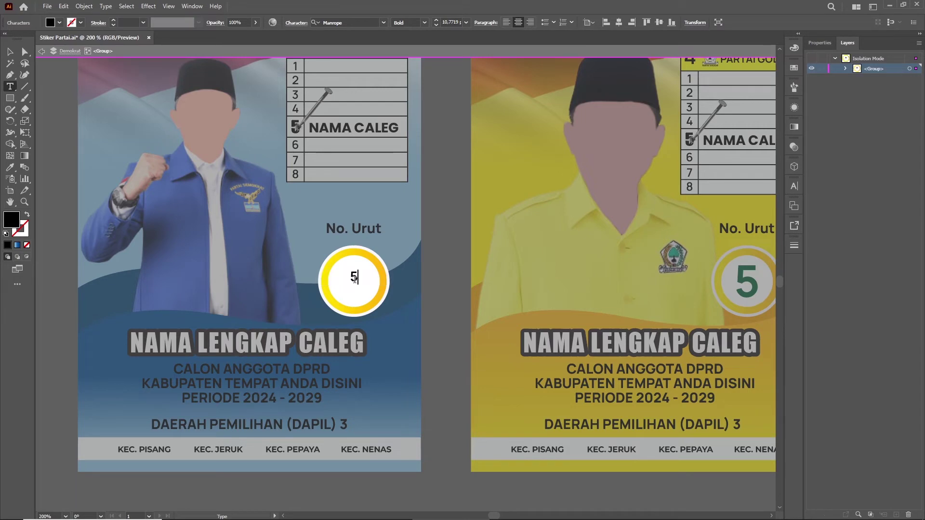
Enlarge the new 5 inside the yellow ring and convert it to outlines.
left_click(9, 52)
scroll(343, 253, "up", 2)
mouse_move(380, 319)
left_mouse_down()
mouse_move(398, 350)
mouse_move(390, 320)
left_mouse_up()
left_click(835, 43)
left_click(837, 423)
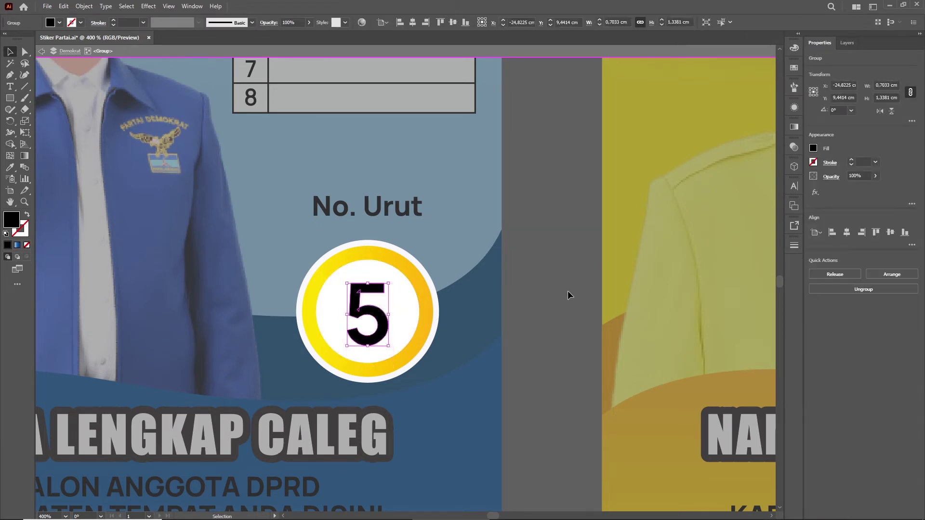
Recolour the sticker's ballot number 5 under No. Urut with the blue sampled from the candidate's jacket.
scroll(547, 278, "down", 1)
key("i")
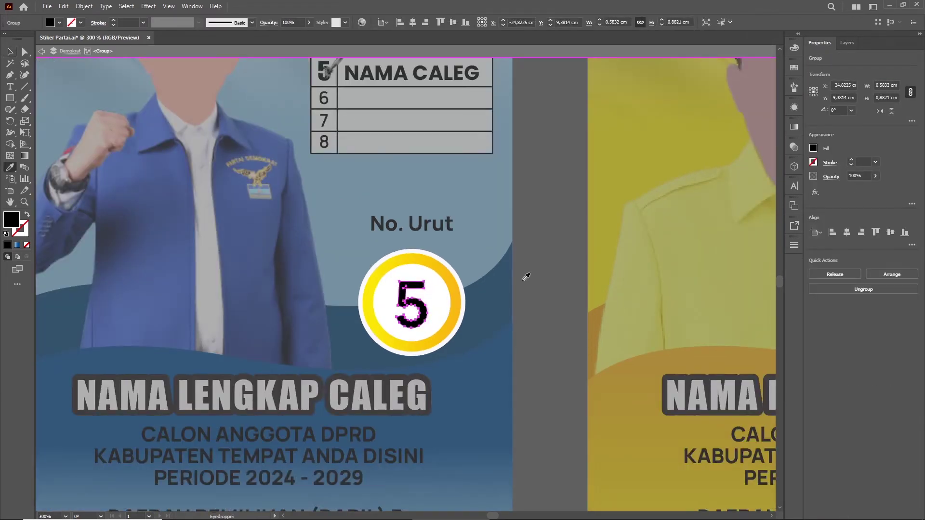
left_click(305, 254)
left_click(10, 52)
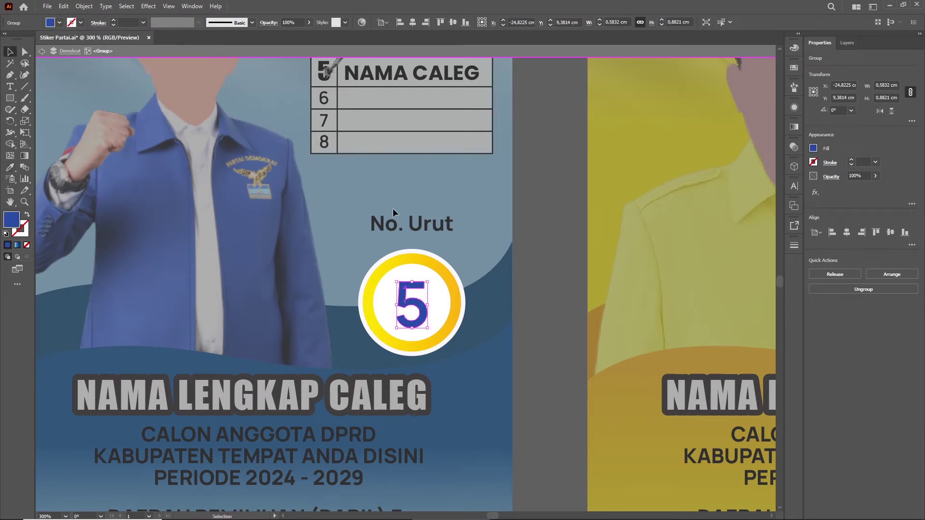
Recolour the yellow ring around the 5 with the jacket's blue and leave the group's isolation.
left_click(549, 285)
left_click(449, 273)
key("i")
left_click(252, 242)
left_click(9, 52)
double_click(539, 198)
scroll(540, 199, "down", 2)
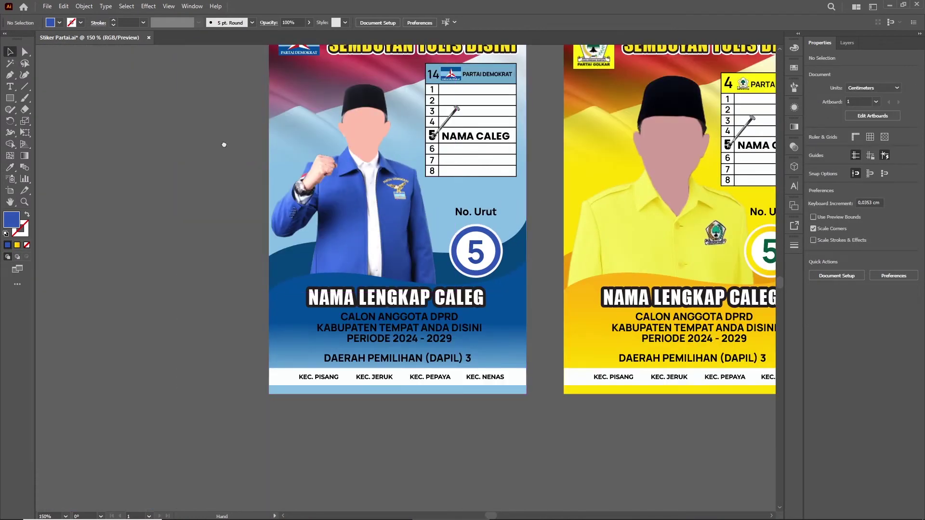
Change the number in the Demokrat sticker's DAERAH PEMILIHAN (DAPIL) line to 4.
scroll(217, 159, "up", 1)
scroll(217, 153, "down", 1)
scroll(216, 152, "up", 2)
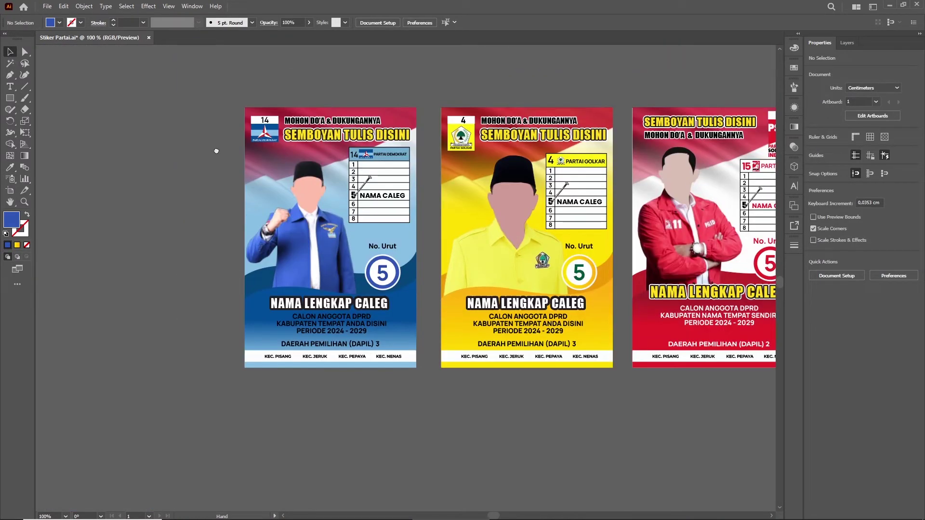
scroll(310, 353, "up", 3)
double_click(515, 327)
scroll(515, 328, "up", 1)
double_click(517, 323)
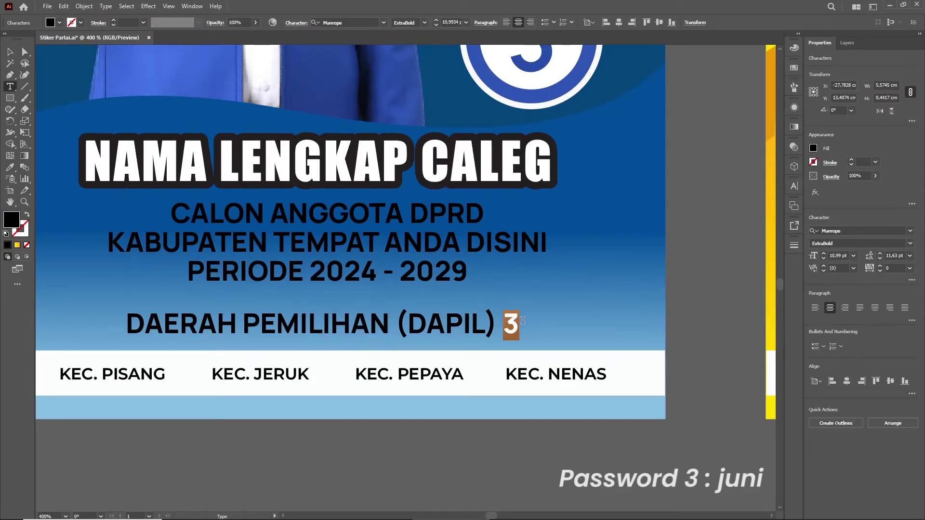
type("4")
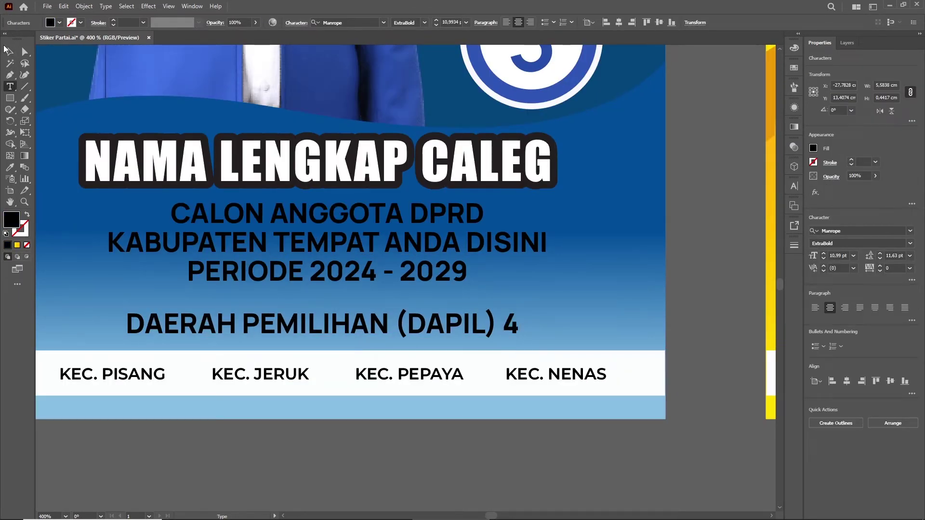
left_click(6, 50)
Recolour the CALON ANGGOTA DPRD text block and the DAPIL line white, sampled from the candidate's shirt.
left_click(238, 218)
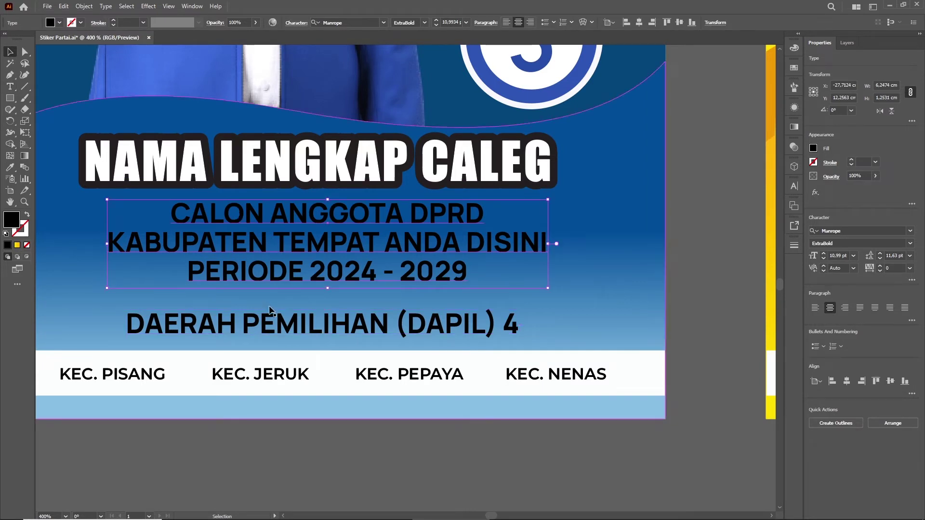
left_click(270, 323, "shift")
key("i")
left_click(263, 75)
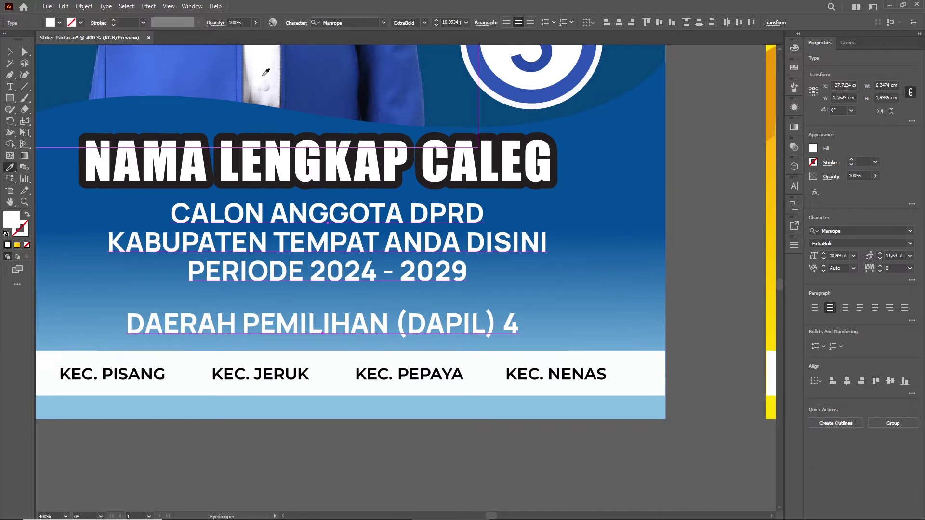
key("v")
key("ctrl+minus")
key("ctrl+minus")
left_click(476, 382)
key("ctrl+minus")
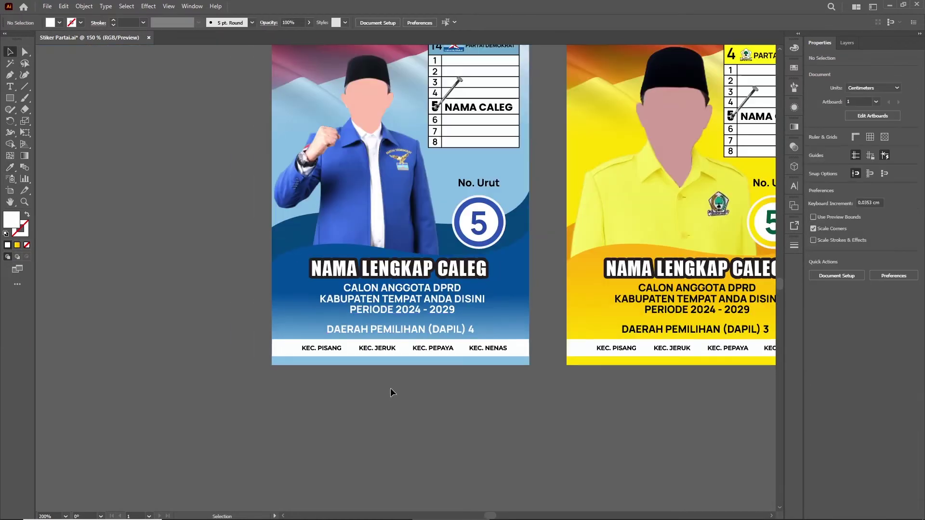
Crop the Demokrat candidate's photo closer around the figure at both sides, to a width of about 6.36 cm.
scroll(391, 388, "down", 1)
left_click_drag(371, 406, 320, 409)
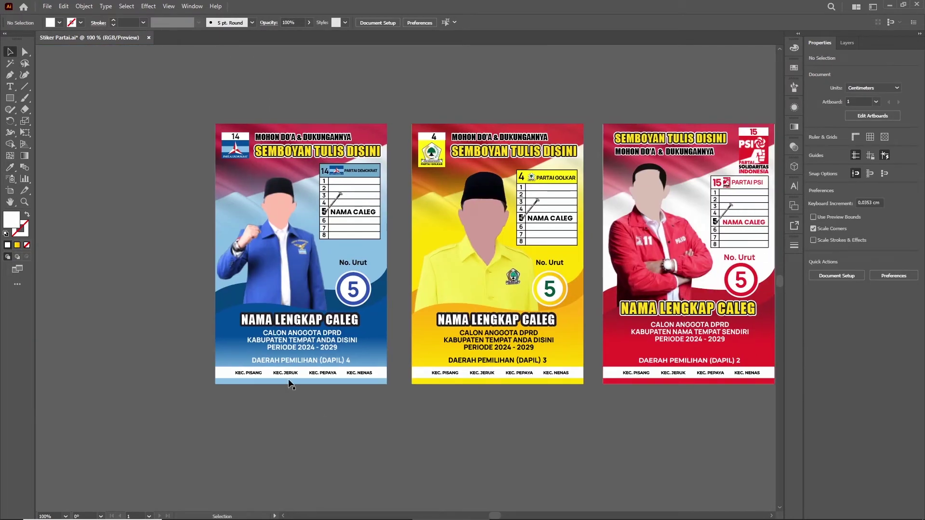
scroll(232, 338, "up", 2)
scroll(156, 283, "down", 1)
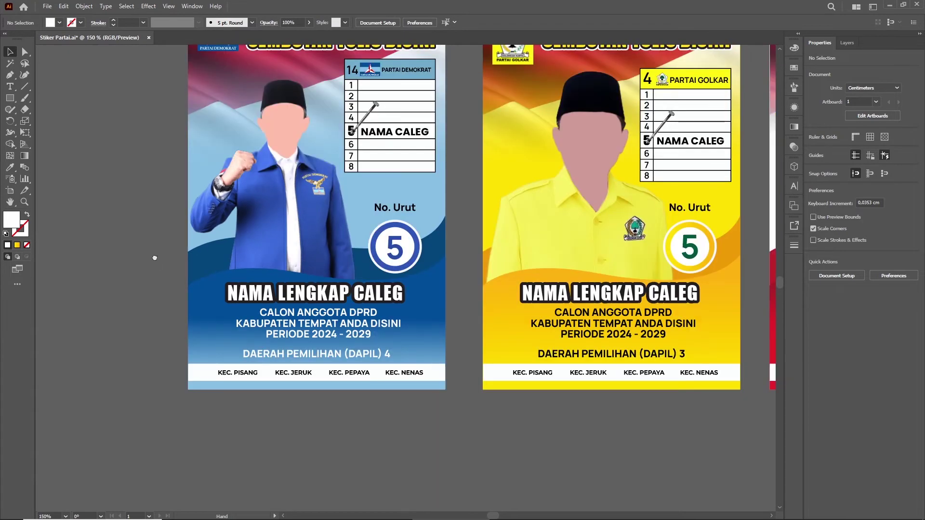
left_click_drag(154, 258, 183, 317)
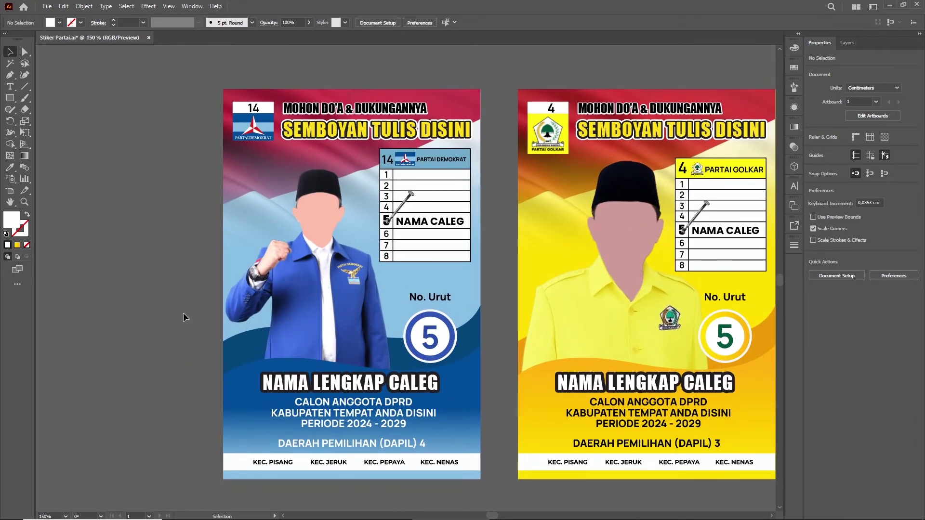
left_click(356, 227)
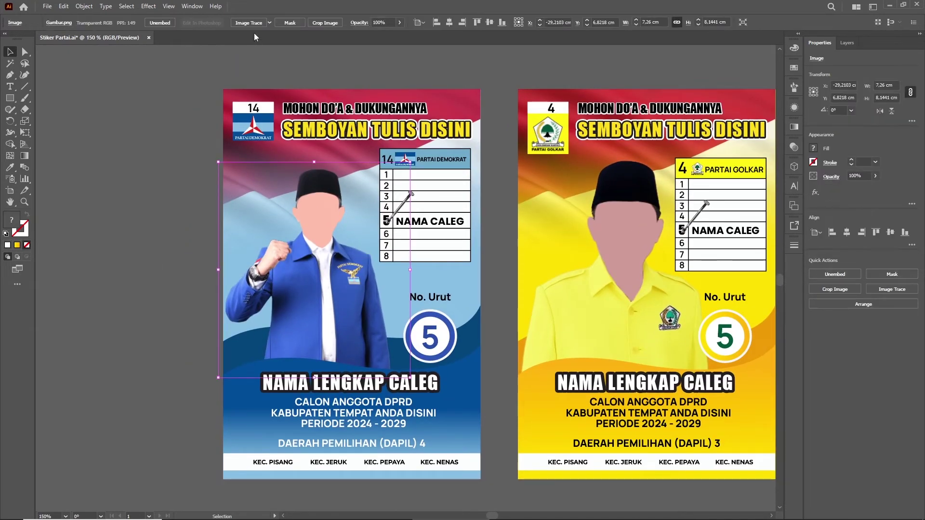
left_click(317, 23)
scroll(204, 282, "up", 2)
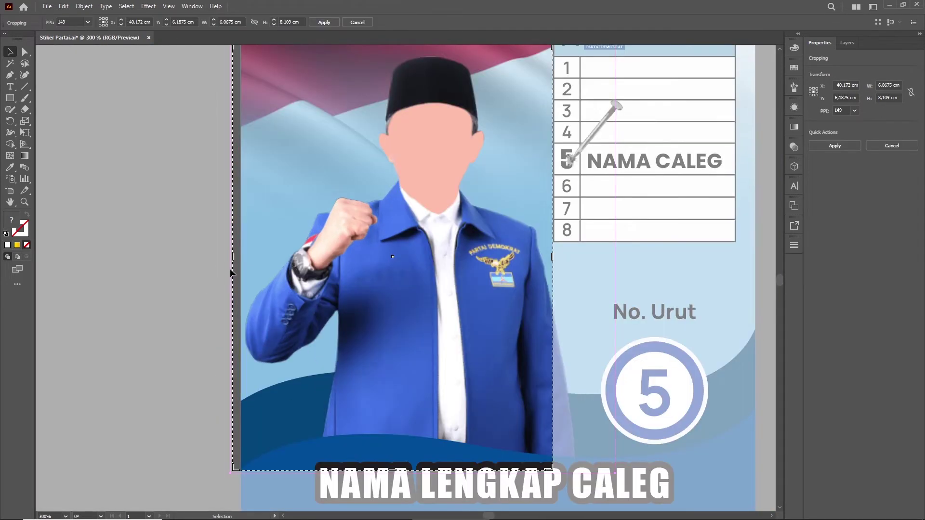
left_click_drag(233, 263, 245, 263)
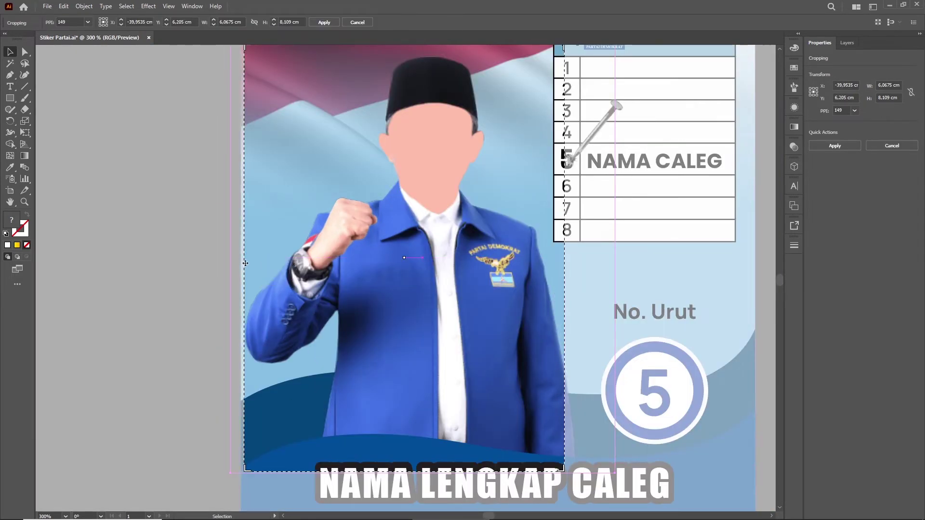
left_click_drag(564, 257, 580, 259)
scroll(564, 259, "down", 5)
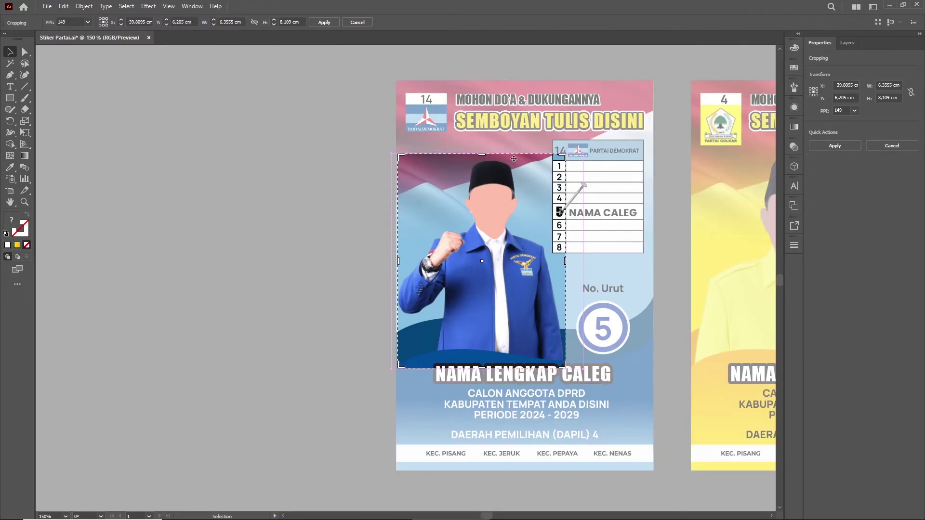
scroll(456, 152, "up", 5)
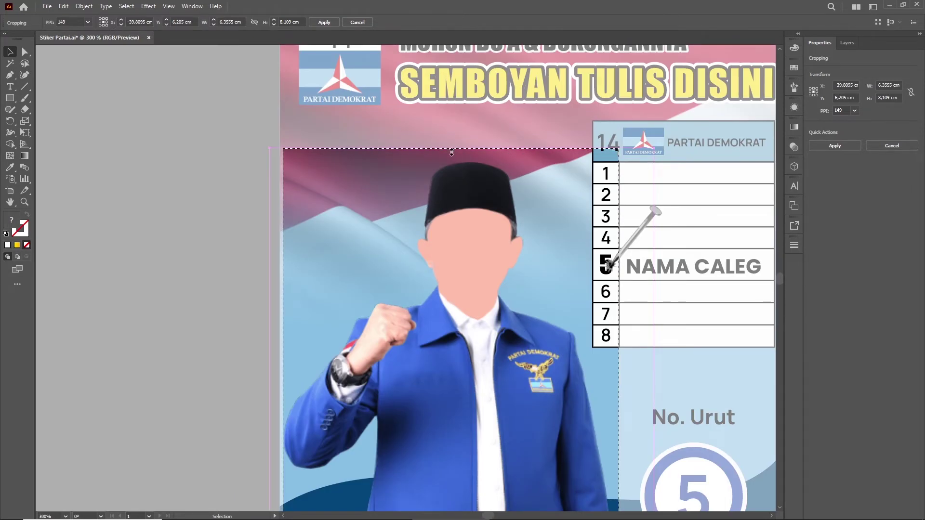
key("Return")
scroll(291, 195, "down", 2)
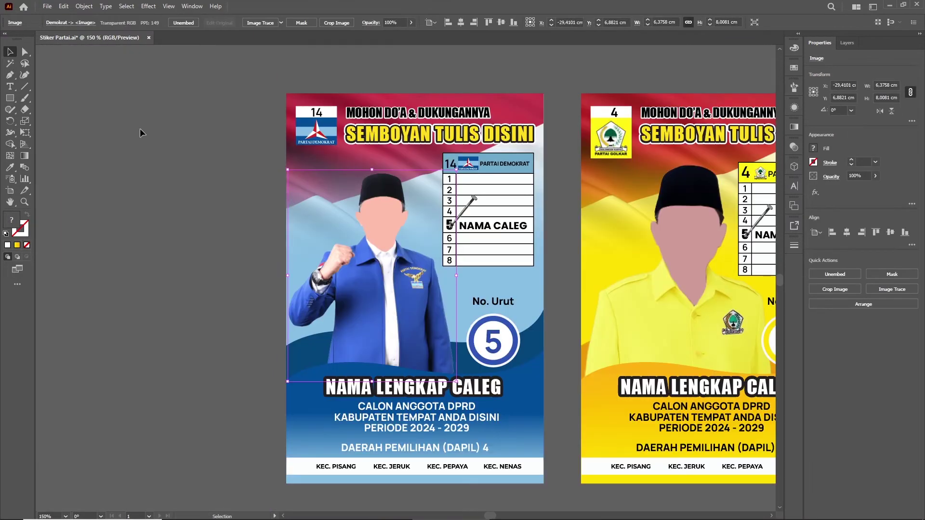
left_click(138, 154)
Shift the light blue gradient stop of the Demokrat sticker's lower wave to its bottom end so dark blue extends further down.
scroll(150, 192, "down", 2)
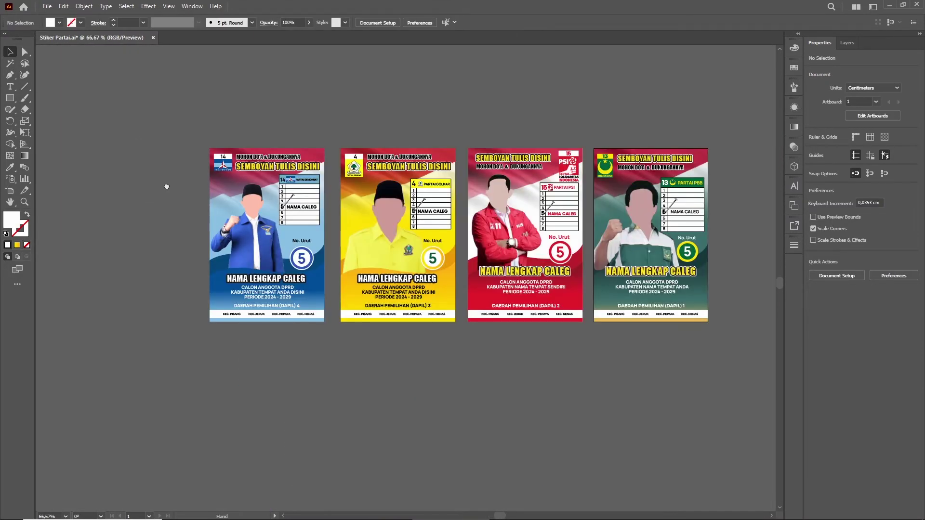
left_click_drag(168, 185, 142, 201)
scroll(205, 198, "up", 1)
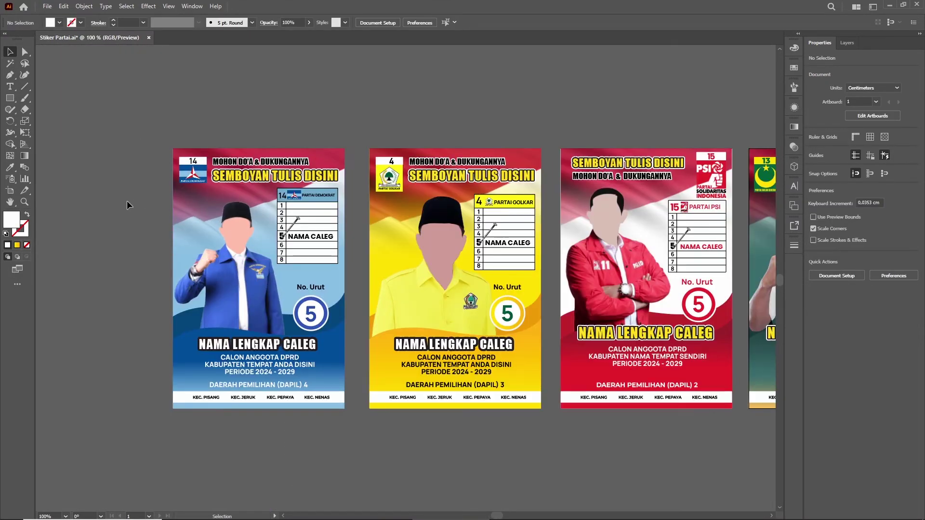
left_click_drag(360, 122, 307, 100)
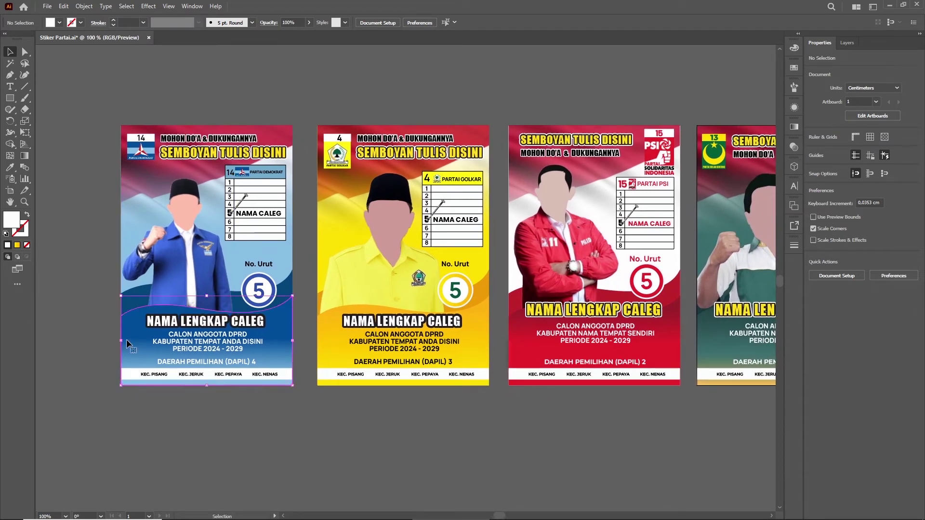
left_click(128, 344)
key("g")
scroll(215, 339, "up", 1)
left_click_drag(203, 338, 203, 349)
left_click(202, 329)
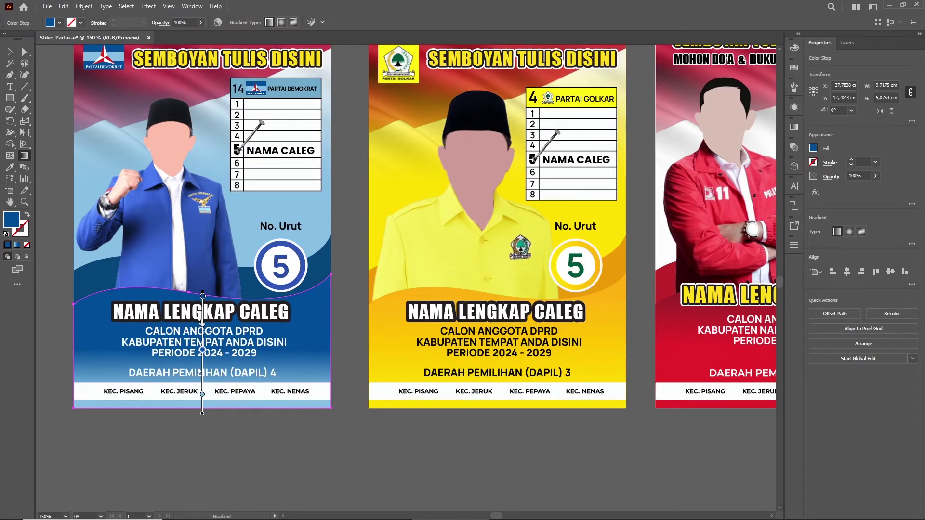
left_click_drag(202, 394, 202, 408)
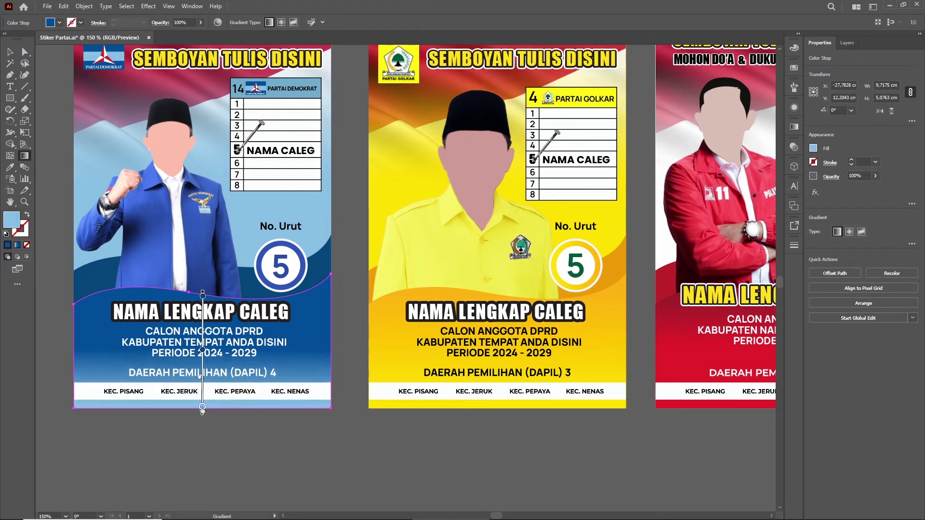
left_click_drag(203, 350, 201, 391)
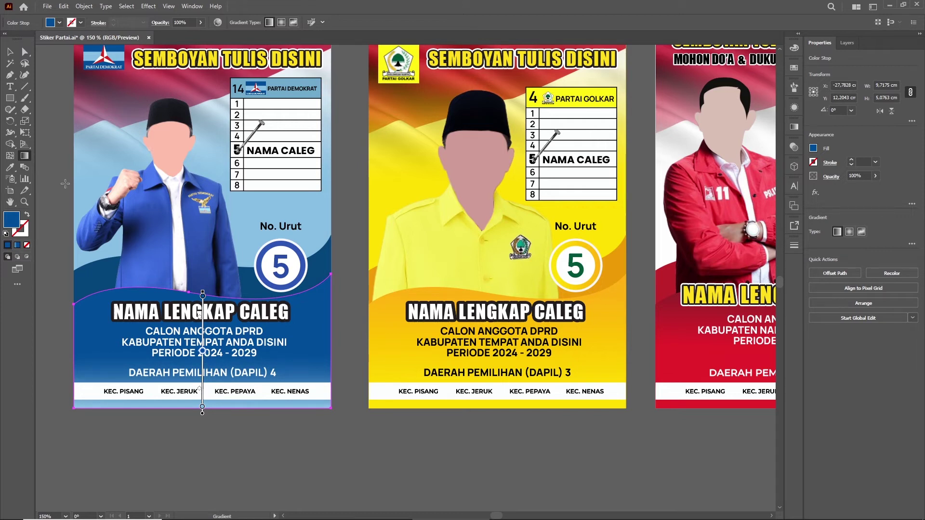
left_click(10, 51)
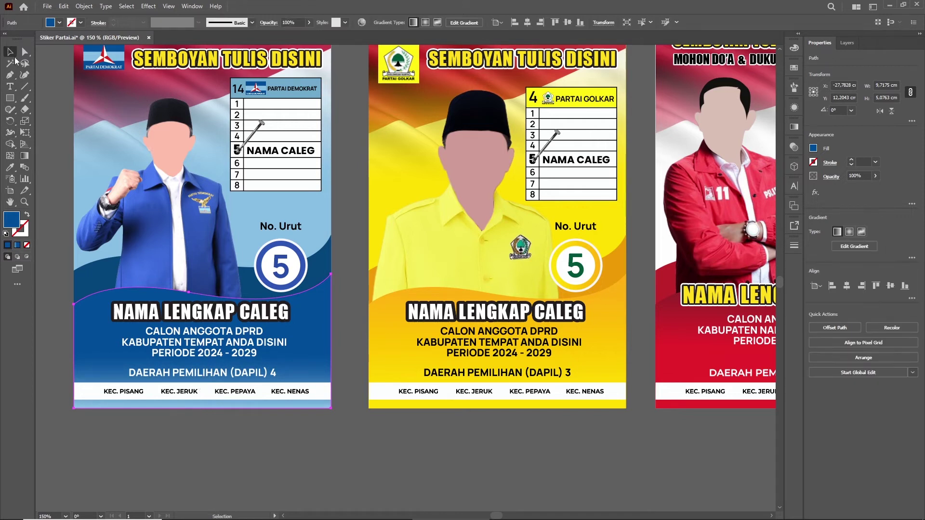
left_click(343, 442)
Set the upper gradient stop of the Golkar sticker's lower wave to the deeper orange FF9210.
left_click(383, 371)
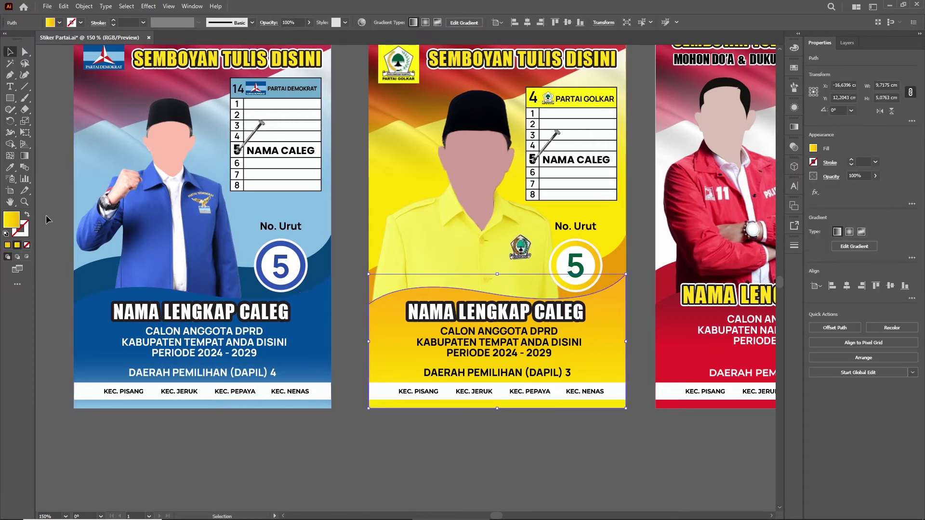
left_click(24, 156)
left_click_drag(498, 337, 497, 352)
left_click(497, 351)
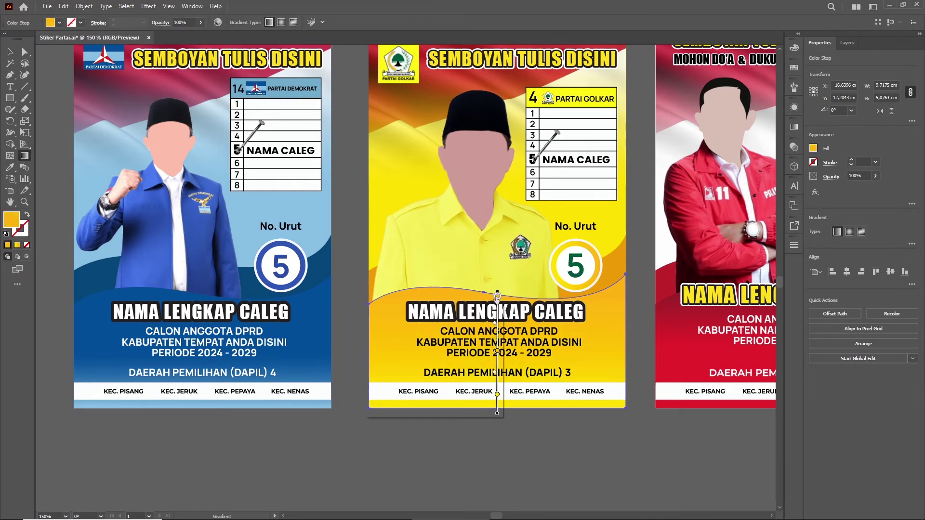
double_click(497, 296)
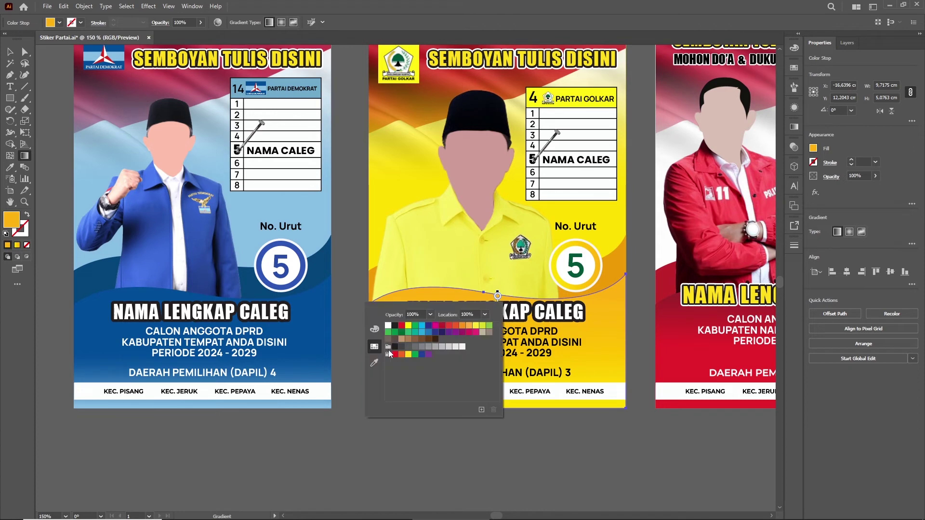
left_click(375, 329)
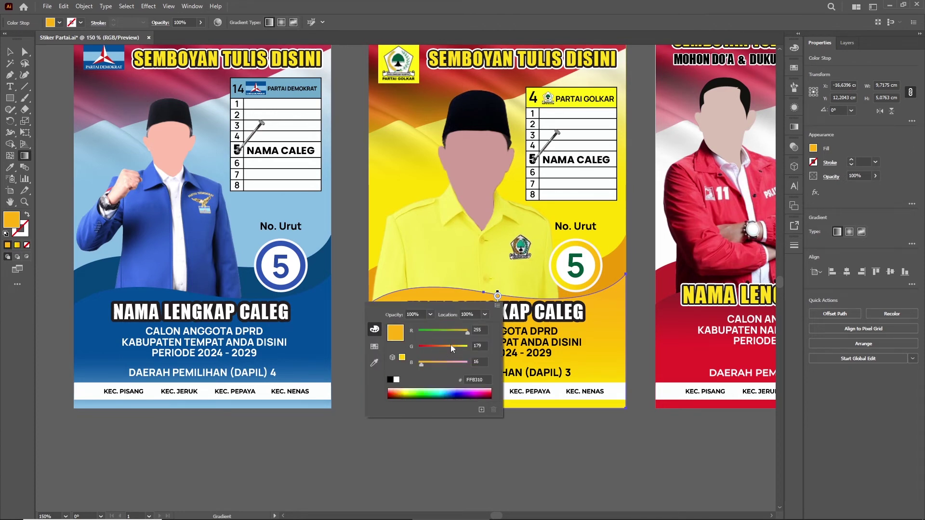
left_click_drag(452, 348, 443, 346)
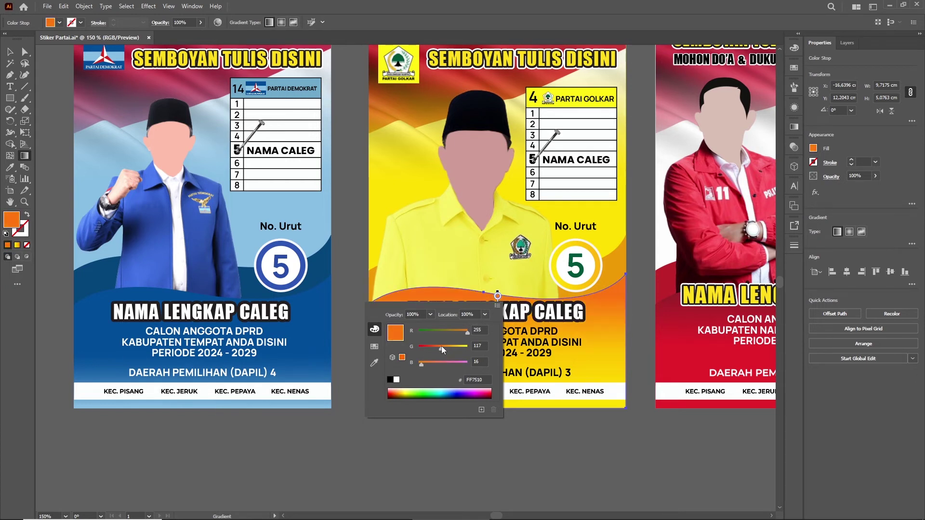
left_click_drag(443, 346, 444, 346)
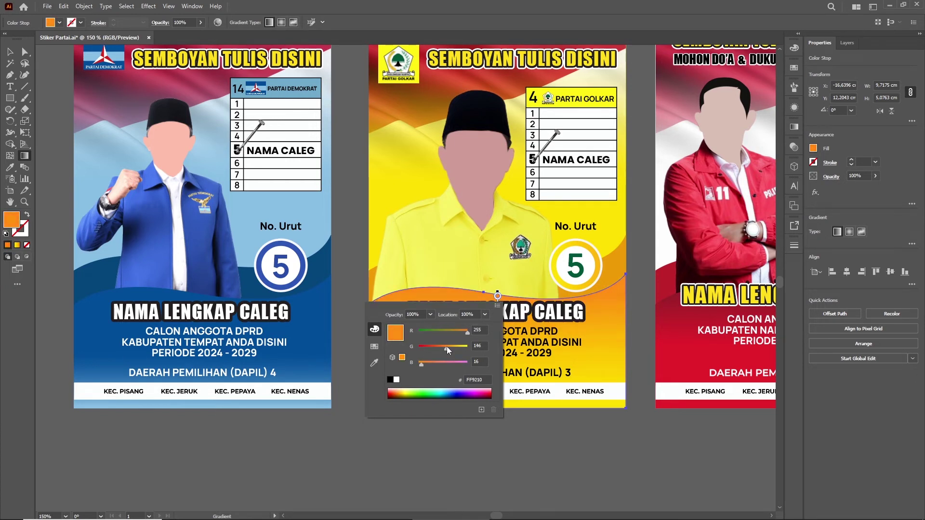
left_click(342, 342)
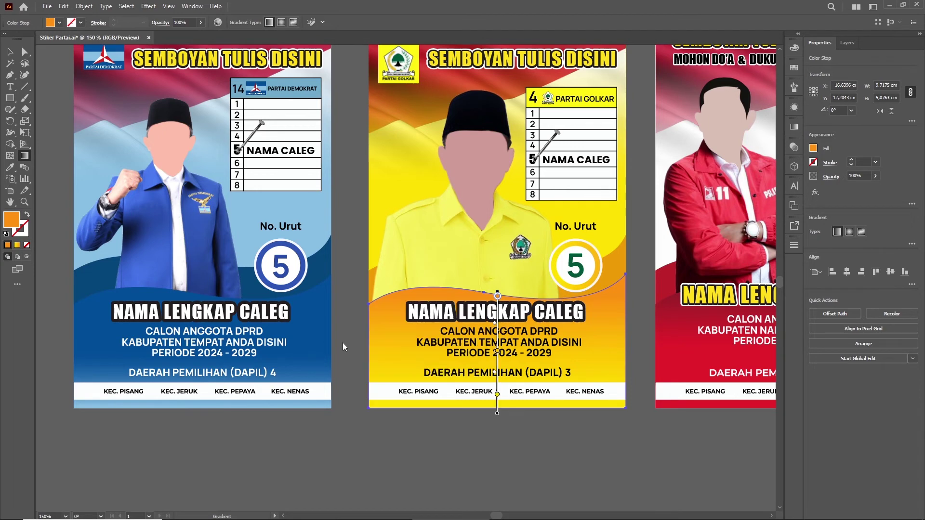
left_click(10, 52)
left_click(464, 431)
Recolour the rear wave of the Golkar sticker, behind the number circle, to the brighter orange FFA81D.
scroll(463, 431, "down", 3)
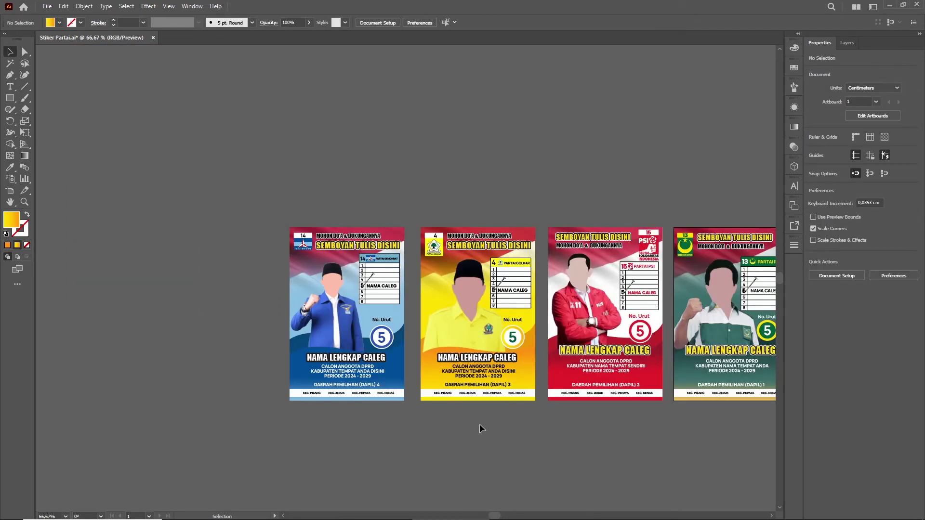
left_click(527, 340)
scroll(533, 337, "up", 1)
double_click(12, 220)
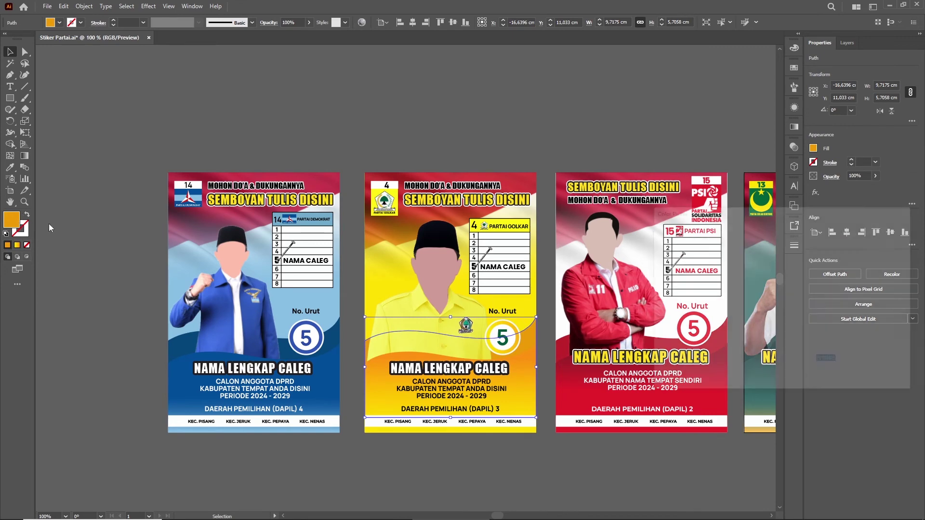
left_click_drag(771, 250, 767, 240)
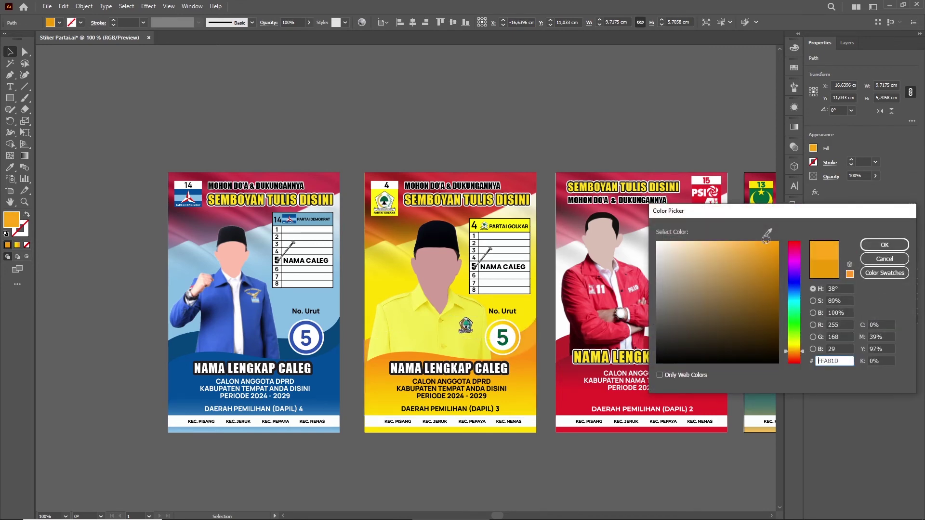
left_click(885, 244)
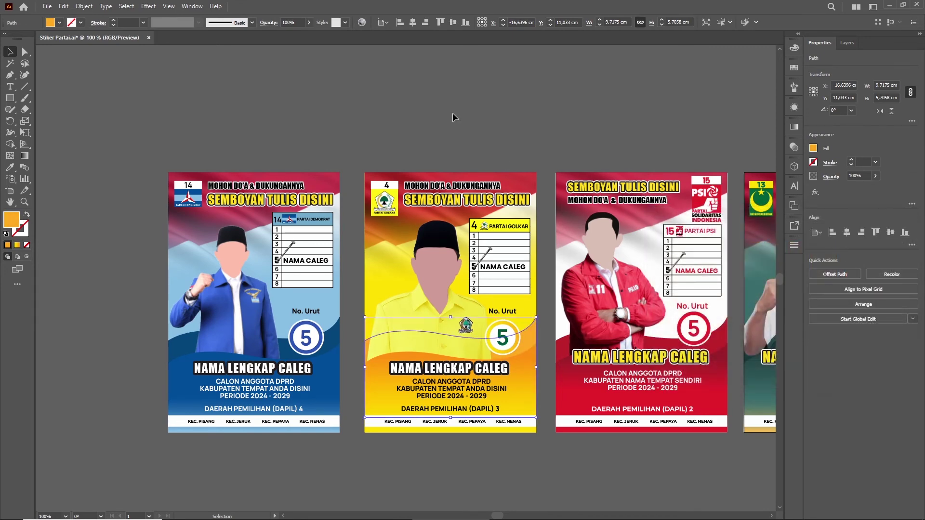
left_click(453, 112)
scroll(200, 202, "down", 1)
scroll(321, 276, "up", 1)
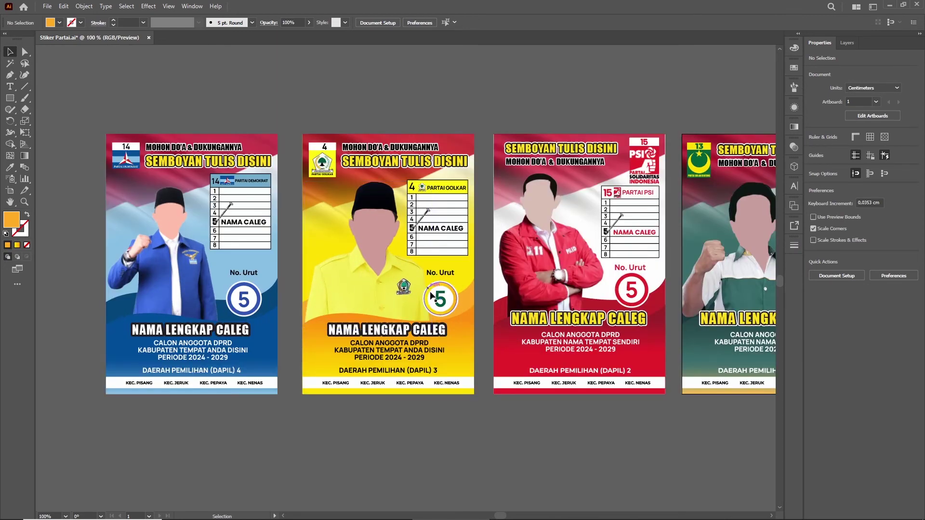
Move the No. Urut label and the number 5 circle together slightly towards the right edge of the Golkar sticker.
left_click(400, 291)
scroll(440, 297, "up", 1)
left_click(458, 248, "shift")
left_click_drag(458, 248, 470, 248)
scroll(463, 253, "down", 1)
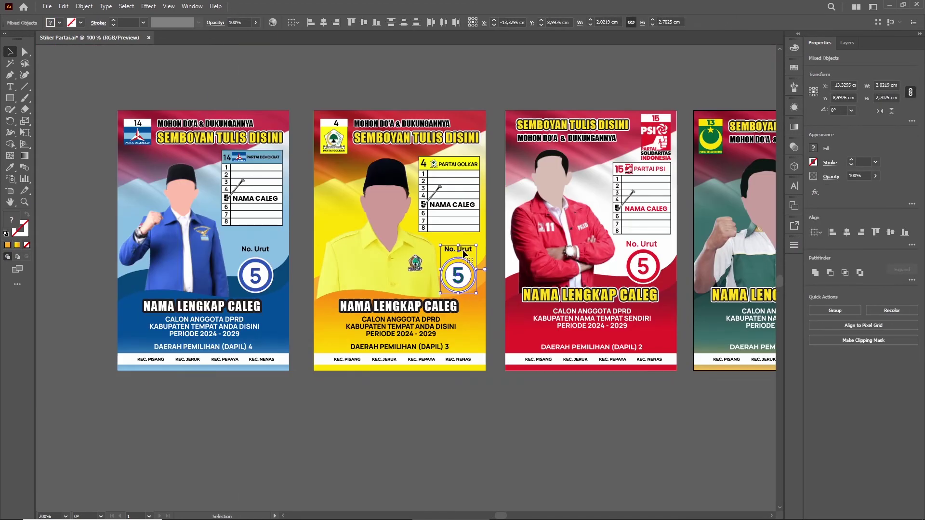
left_click(478, 401)
scroll(253, 292, "up", 1)
Review the number circles, wave colours and overall layout of the four party stickers side by side.
left_click(240, 243)
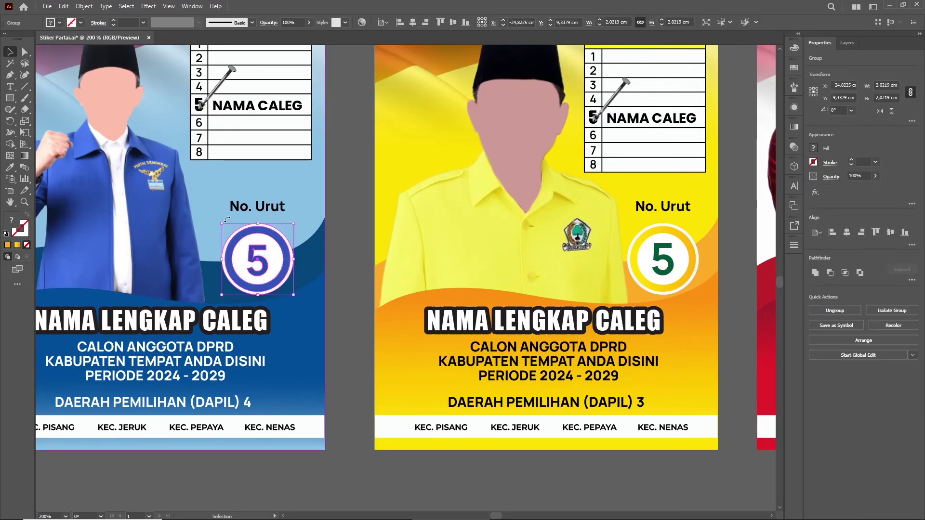
scroll(221, 232, "down", 1)
left_click(282, 361)
left_click_drag(589, 378, 497, 383)
scroll(573, 203, "up", 2)
scroll(472, 284, "down", 2)
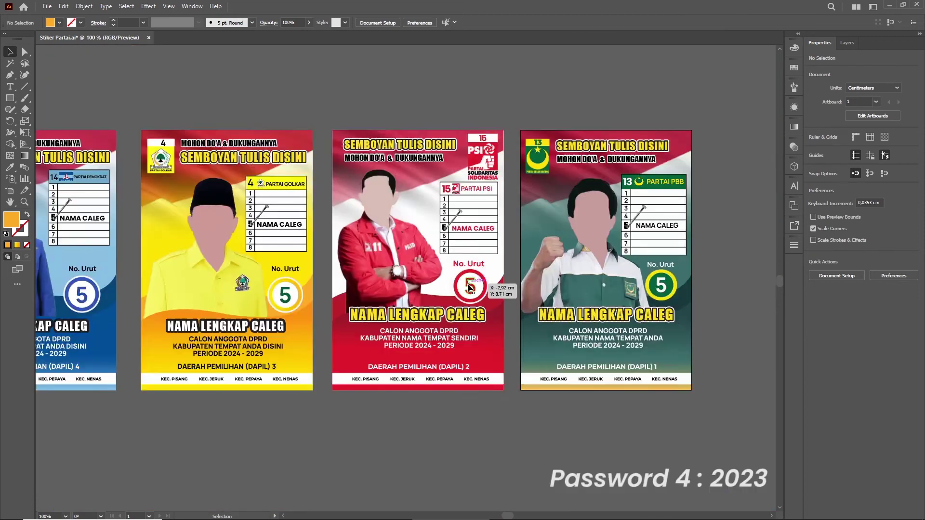
scroll(471, 367, "down", 1)
left_click_drag(412, 388, 467, 366)
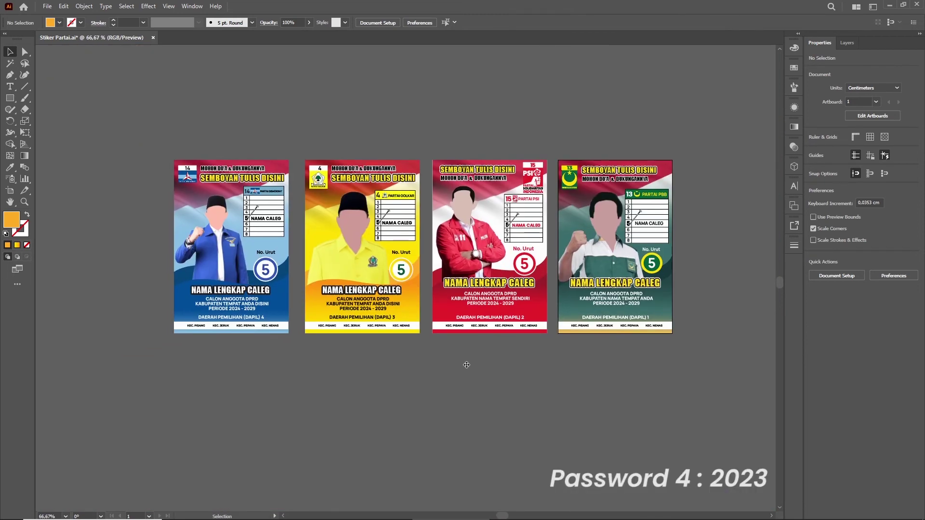
scroll(707, 252, "up", 5)
left_click(411, 282)
key("ctrl+shift+a")
scroll(453, 258, "down", 3)
scroll(678, 276, "down", 2)
left_click_drag(403, 167, 426, 140)
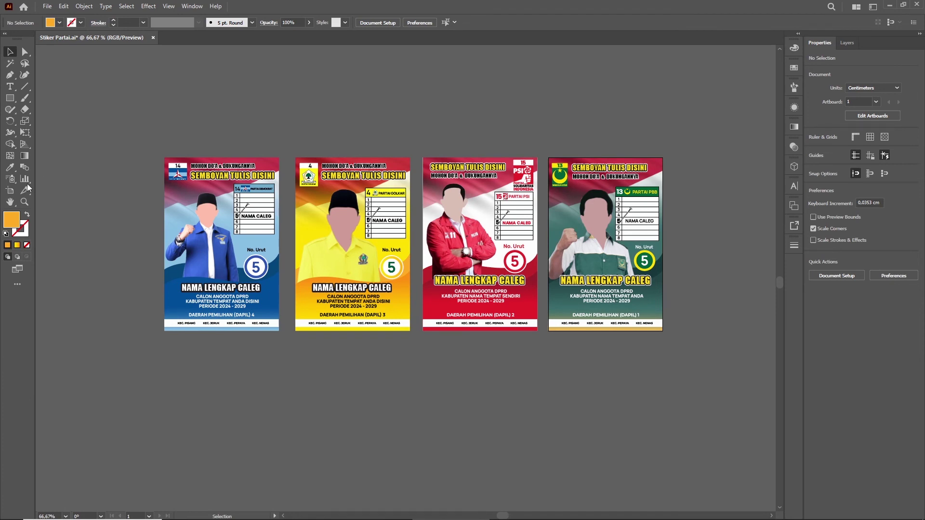
Add the text line "Terimakasi telah menonton video ini" in the empty canvas area below the Golkar sticker.
left_click(9, 86)
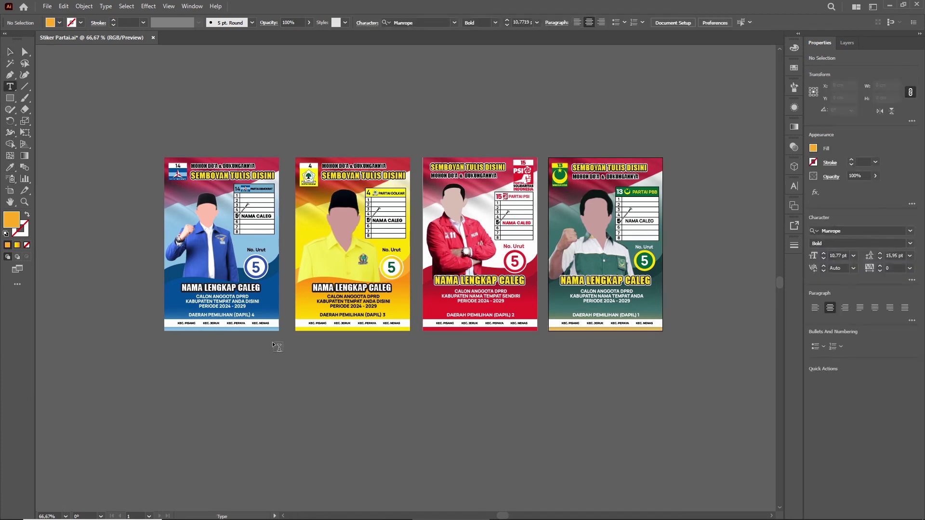
left_click(371, 373)
scroll(371, 374, "up", 3)
type("Teri")
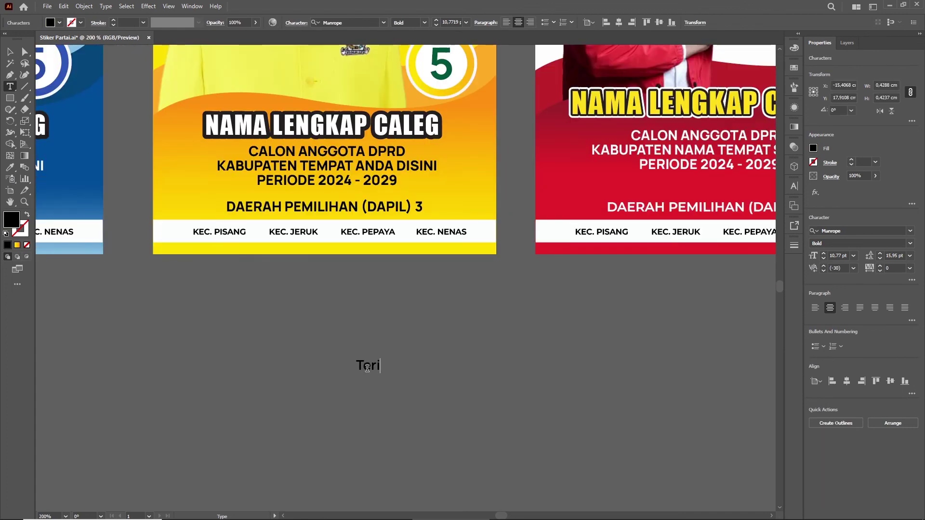
type("makasi telah menonton video ini")
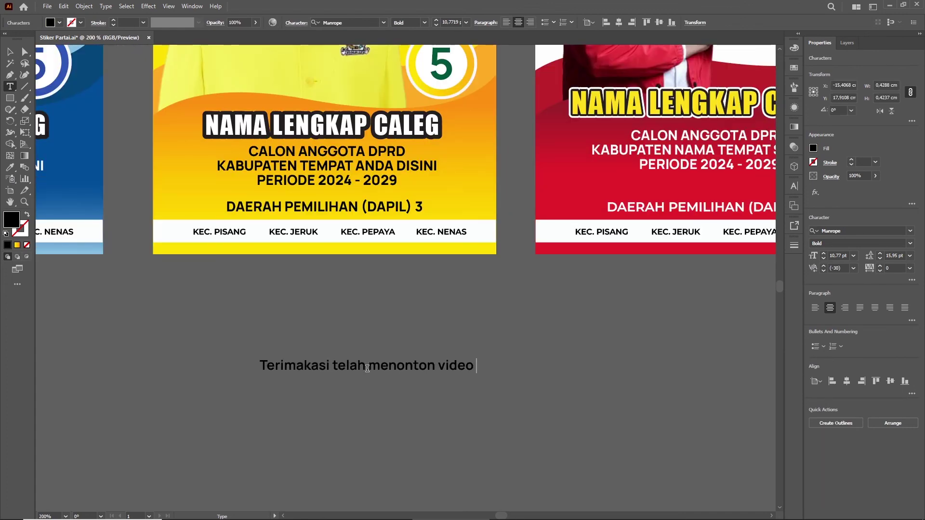
key("Escape")
Enlarge the thank-you line to about 35.5 pt and place it just below the Demokrat and Golkar stickers.
key("ctrl+minus")
key("ctrl+minus")
key("ctrl+minus")
left_click_drag(530, 305, 620, 320)
left_click(612, 333)
left_click_drag(526, 301, 453, 290)
Duplicate the thank-you line directly beneath itself and change the copy to "Download file AI di kolom deskripsi".
left_click_drag(441, 291, 442, 318)
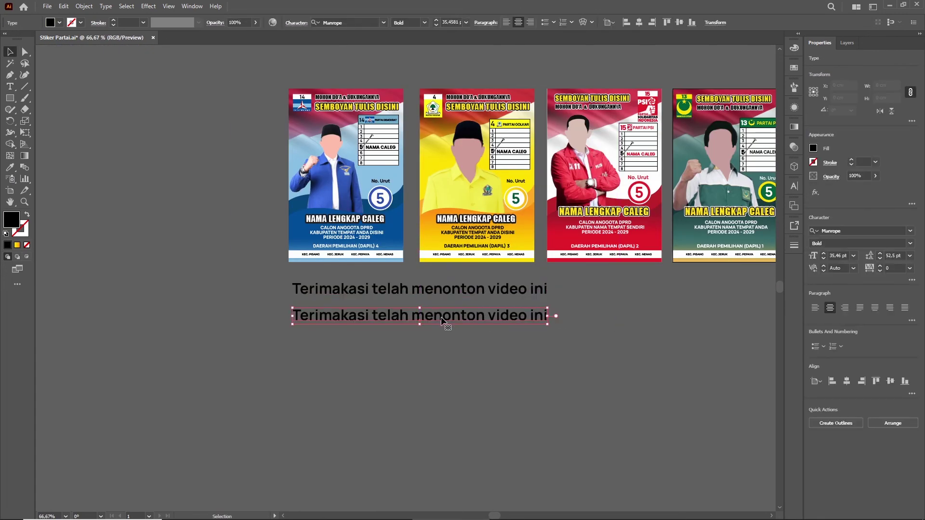
double_click(442, 317)
key("ctrl+a")
type("Download file ")
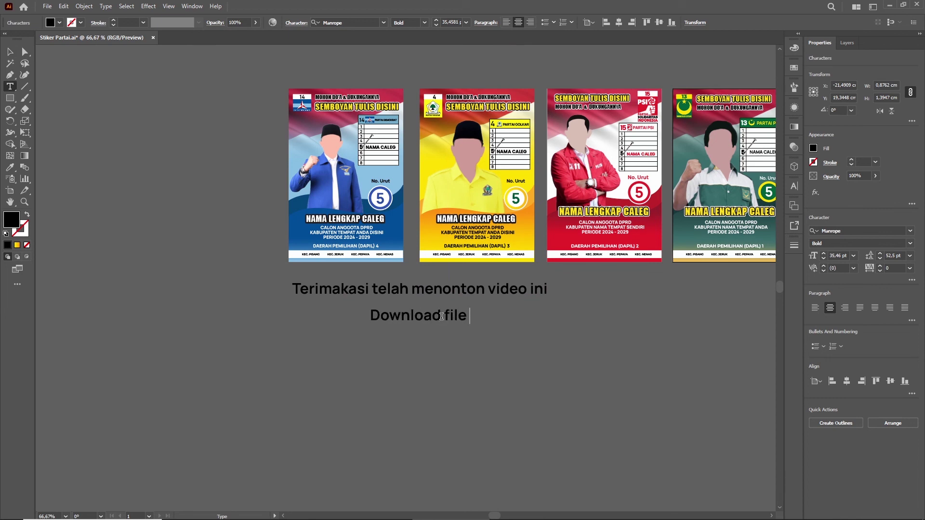
type("Ai di kolom deskripsi")
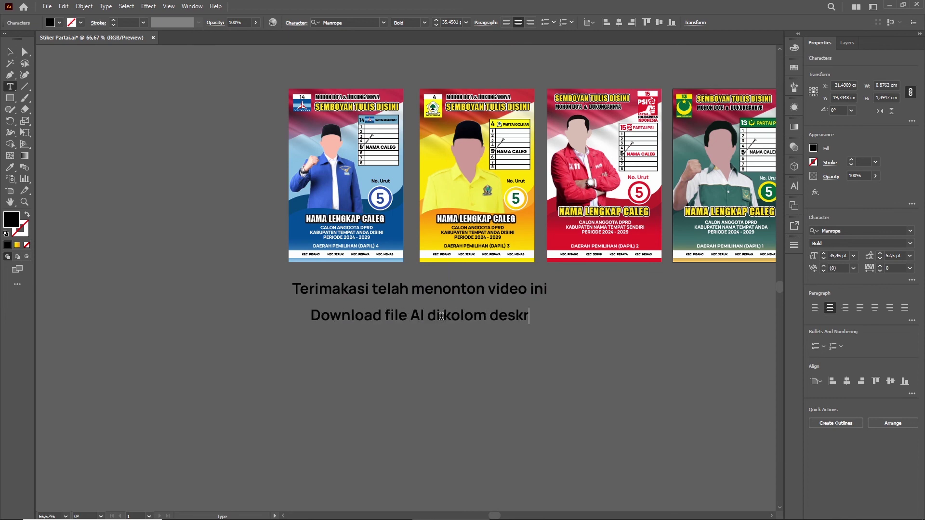
Enlarge both text lines to about 67 pt so they extend under the row of stickers.
left_click(10, 52)
left_click_drag(318, 321, 310, 313)
scroll(301, 307, "down", 1)
left_click_drag(282, 282, 658, 336)
Set the fill of both text lines below the stickers to white, ffffff.
double_click(12, 221)
type("ffffff")
key("Return")
left_click(513, 293)
left_click(25, 202)
scroll(200, 148, "up", 2)
scroll(182, 177, "down", 2)
scroll(663, 338, "up", 1)
left_click_drag(625, 339, 669, 366)
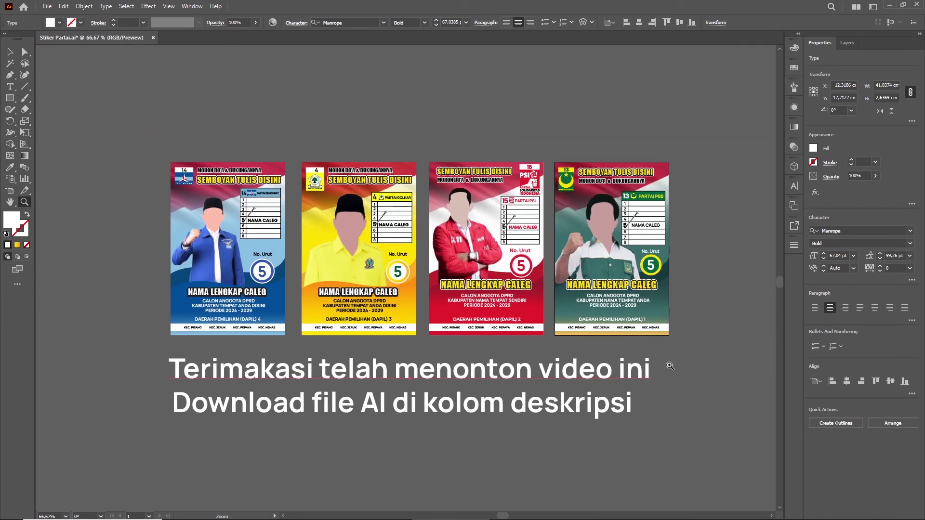
key("v")
left_click(733, 377)
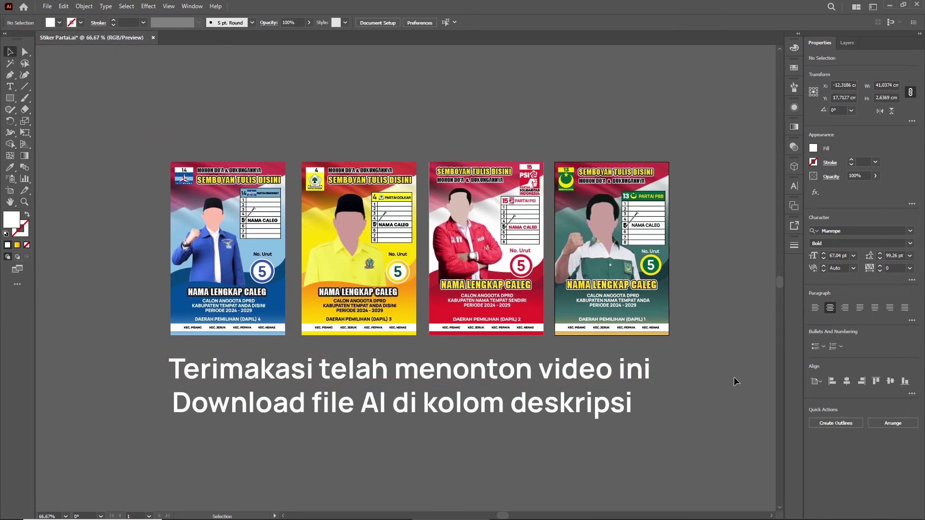